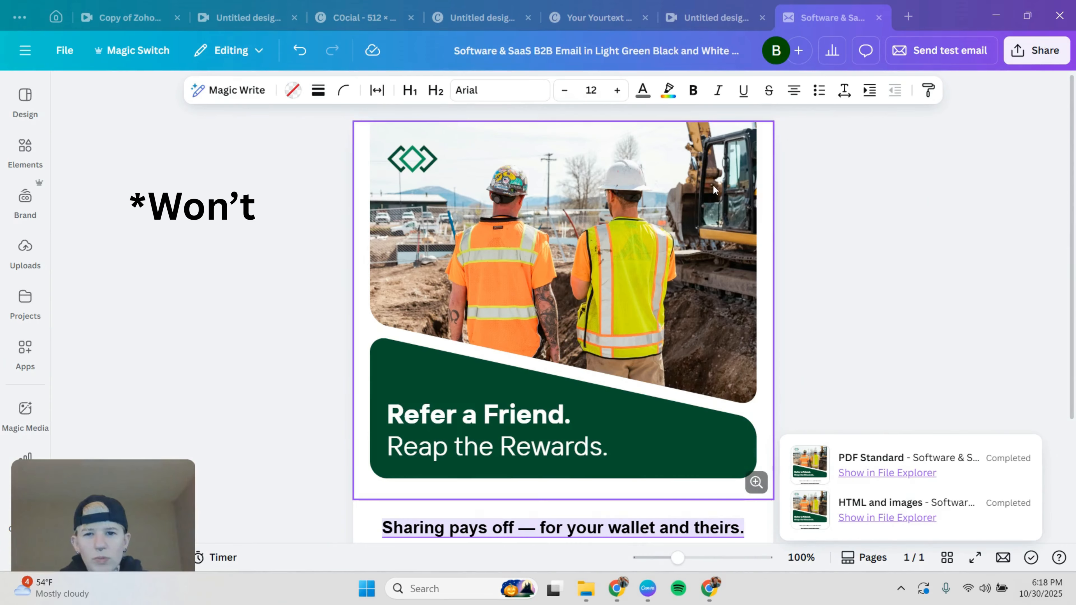
# Download the Refer a Friend email design with the HTML and images file type
pyautogui.scroll(-10, 710, 193)
pyautogui.scroll(10, 709, 193)
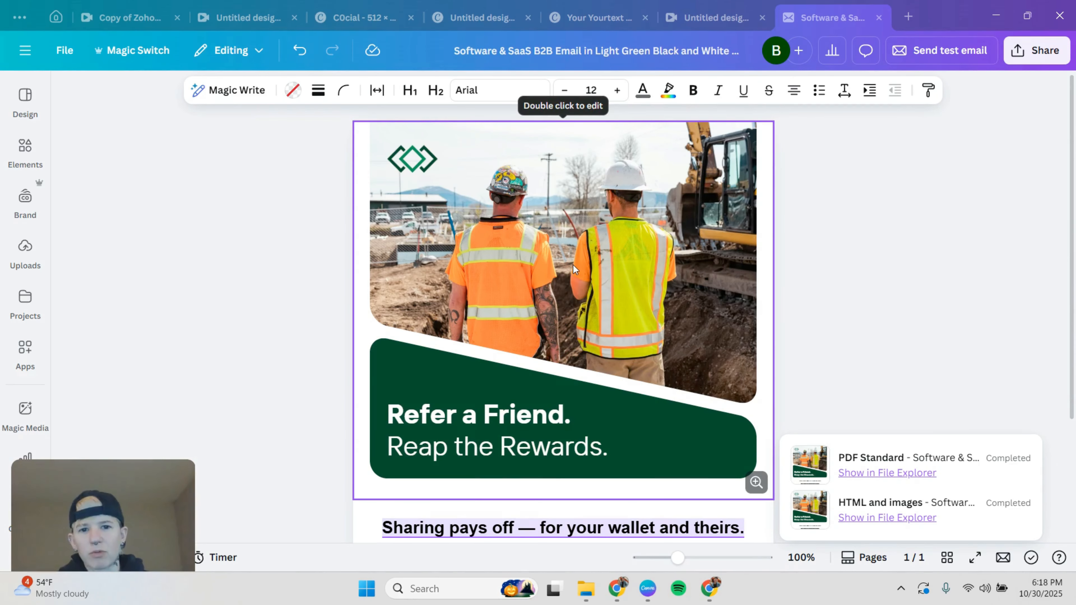
pyautogui.click(1037, 50)
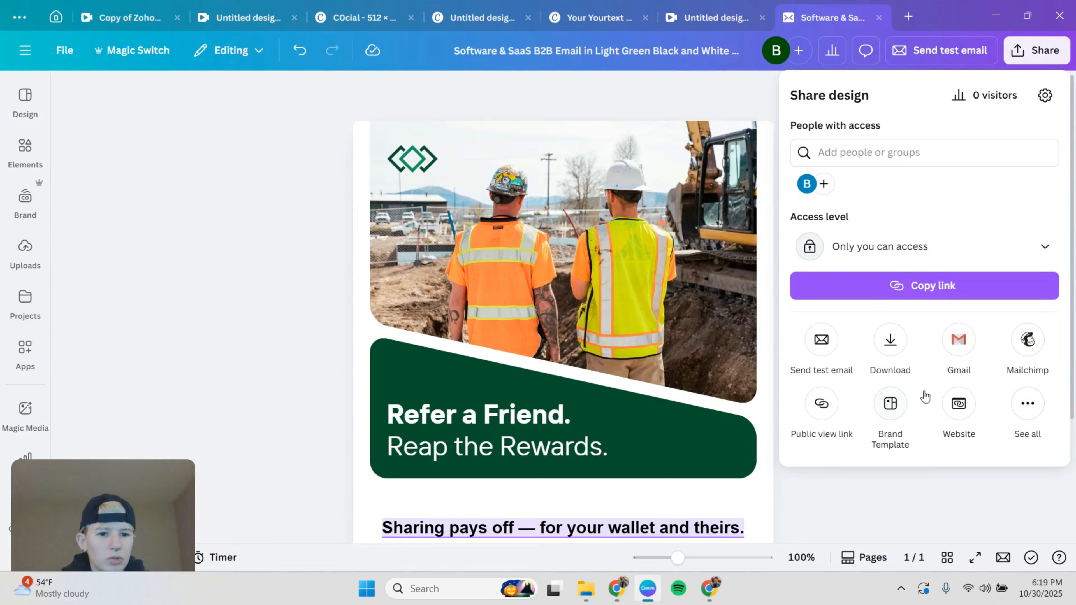
pyautogui.click(890, 341)
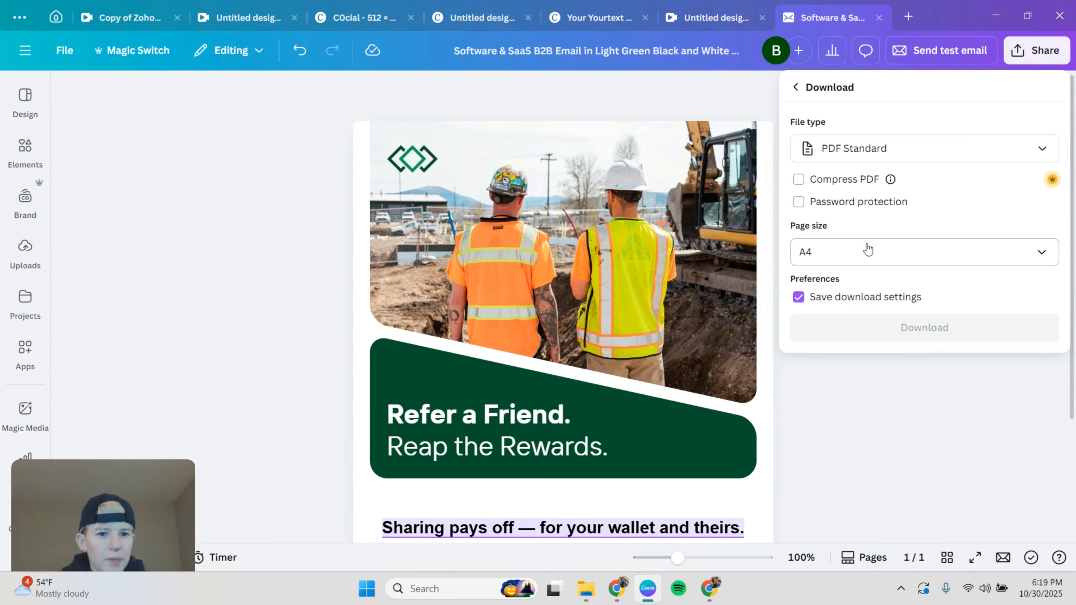
pyautogui.click(899, 156)
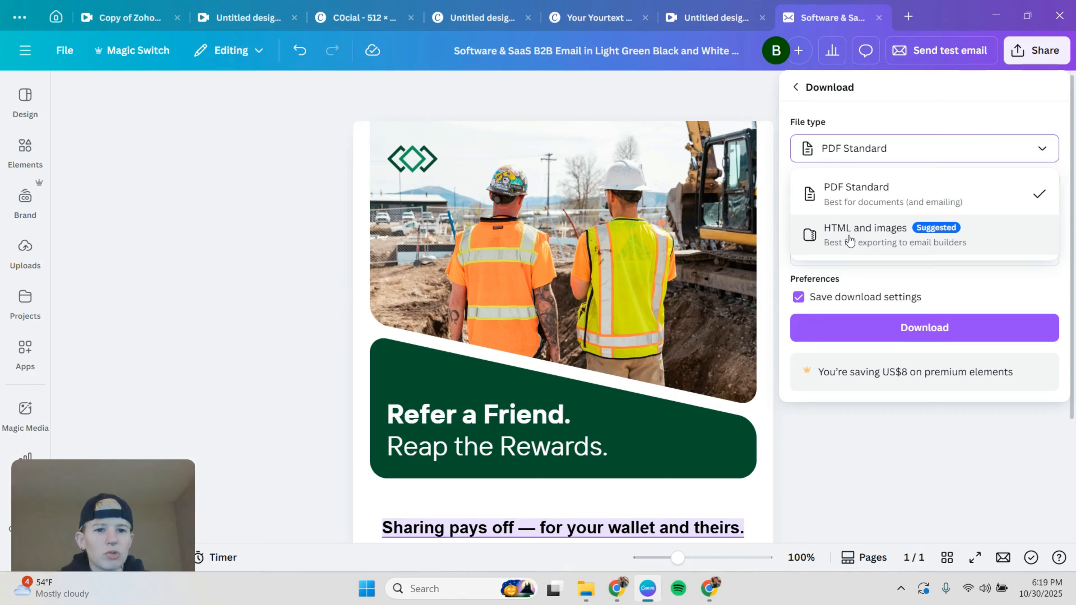
pyautogui.click(849, 241)
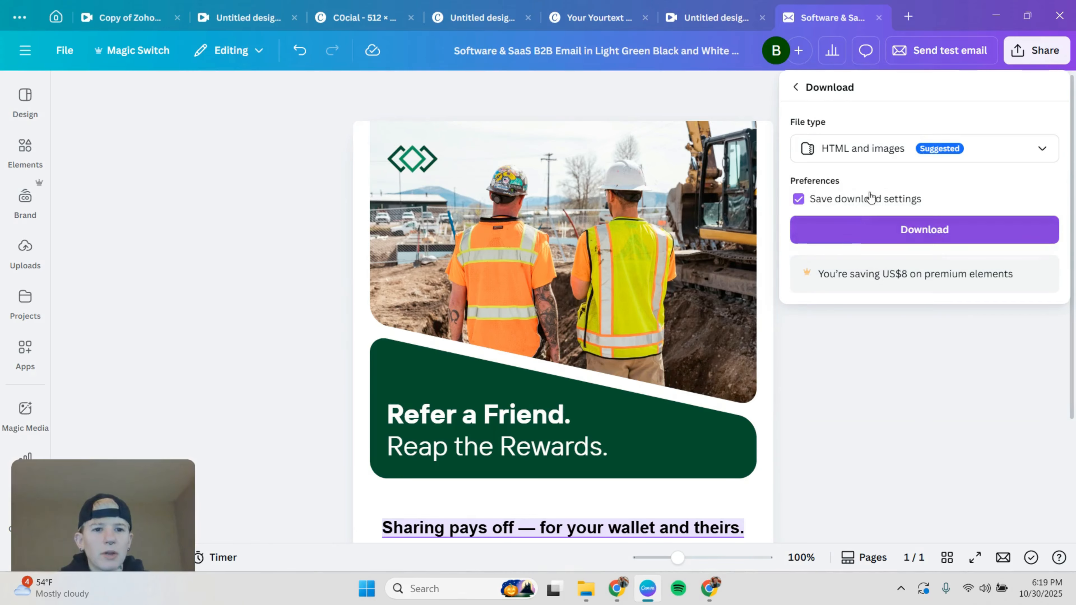
pyautogui.click(926, 242)
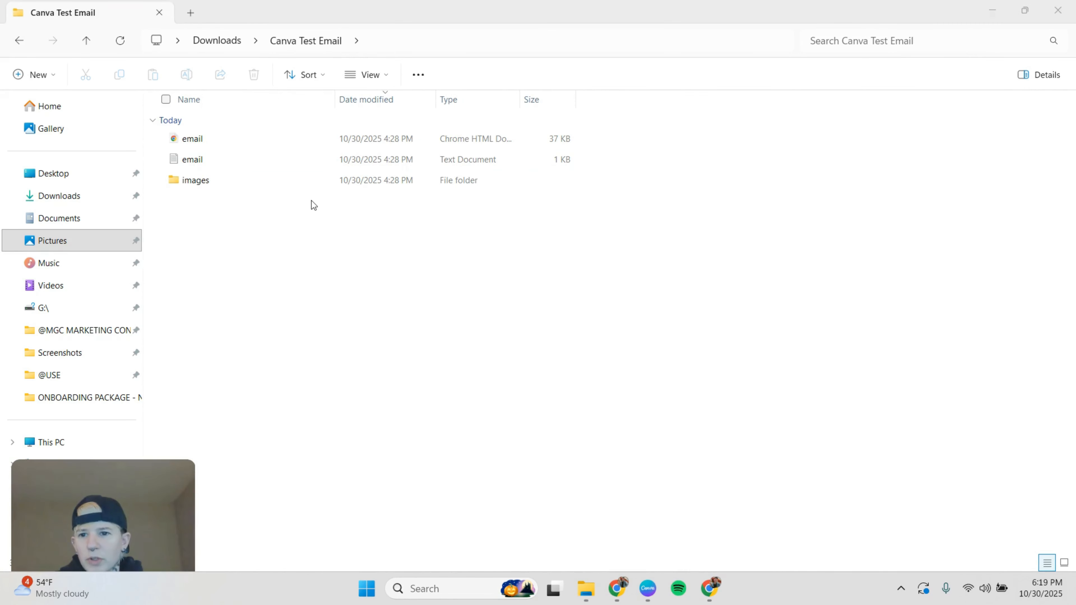
# In File Explorer, inspect the Canva Test Email folder, including its images subfolder, the email HTML file and the text file
pyautogui.doubleClick(243, 186)
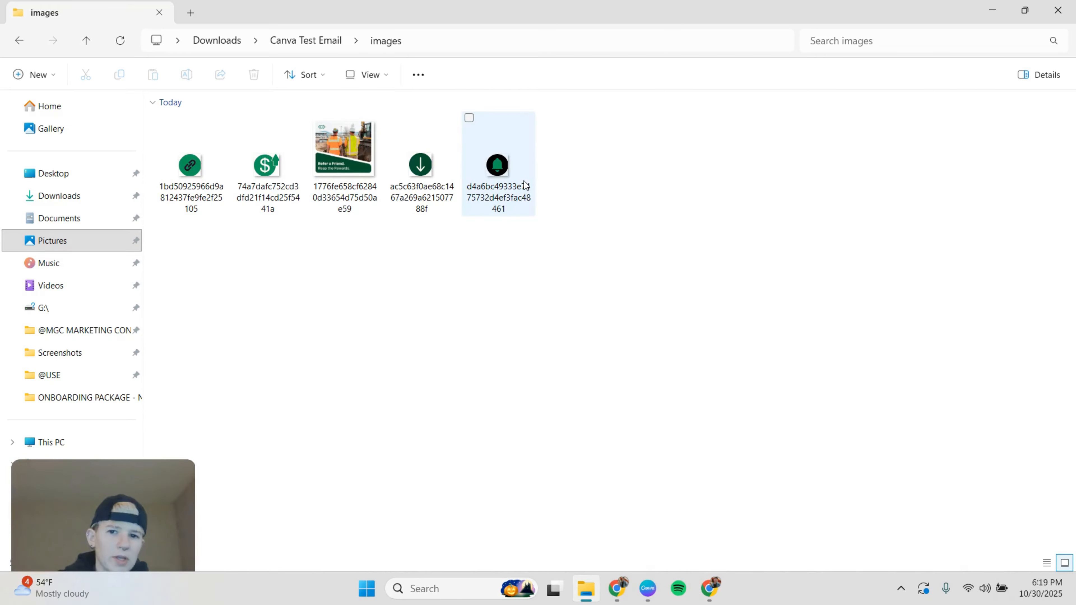
pyautogui.click(305, 41)
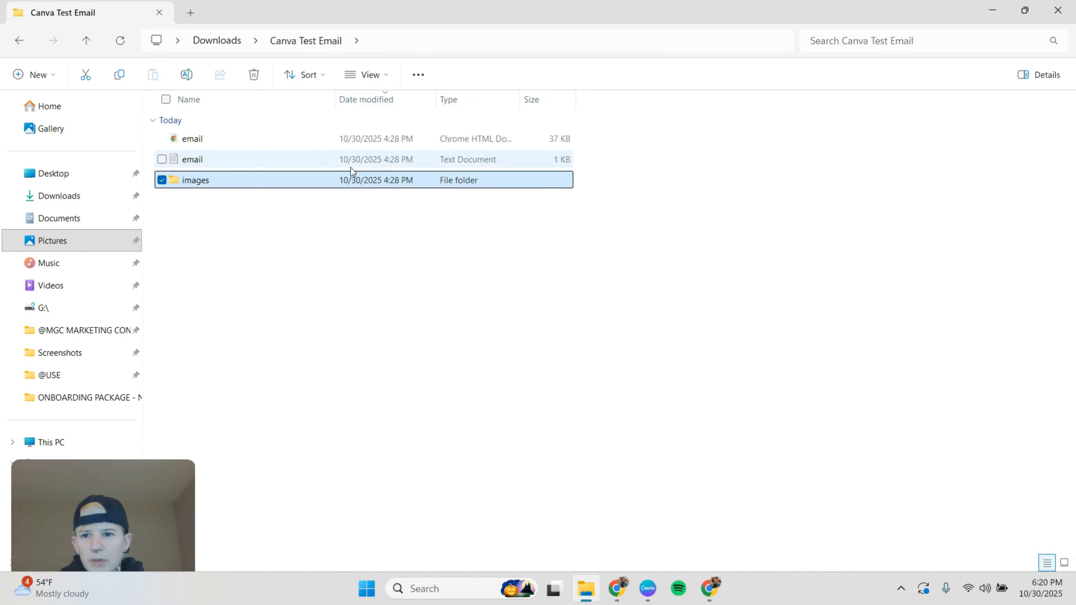
pyautogui.click(232, 164)
pyautogui.click(232, 144)
pyautogui.click(229, 166)
pyautogui.click(229, 142)
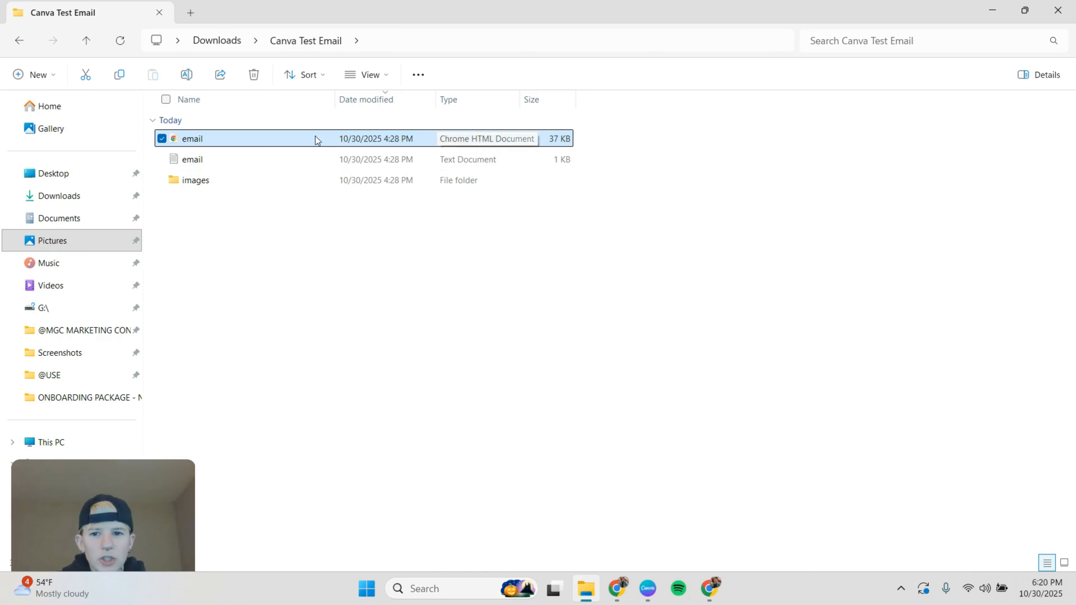
# Open the exported email HTML file in a maximized Chrome window and review the rendered email from header to footer
pyautogui.doubleClick(296, 142)
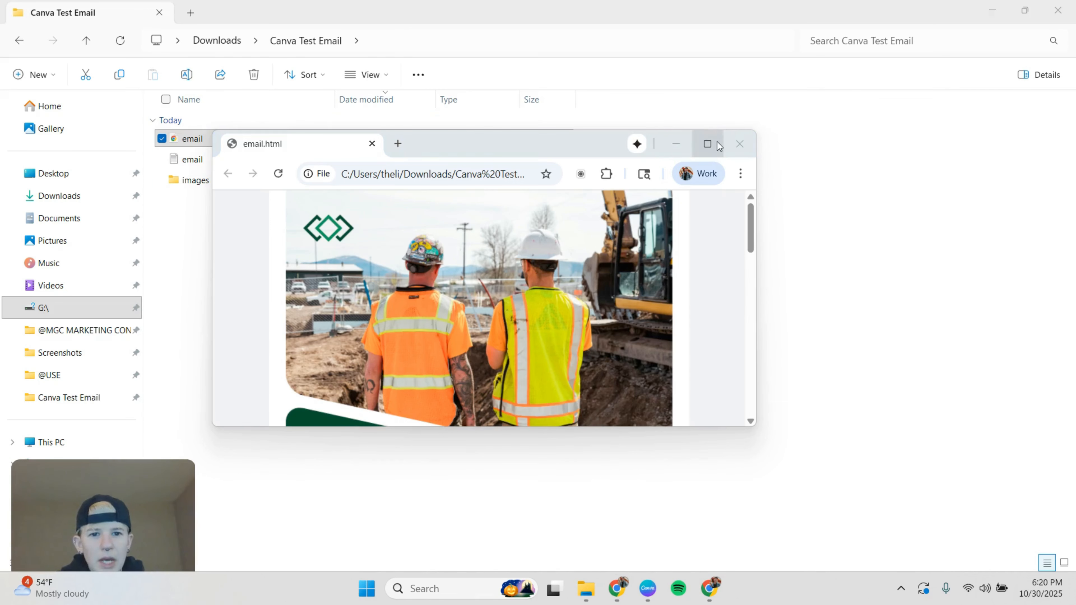
pyautogui.click(707, 144)
pyautogui.scroll(-10, 848, 240)
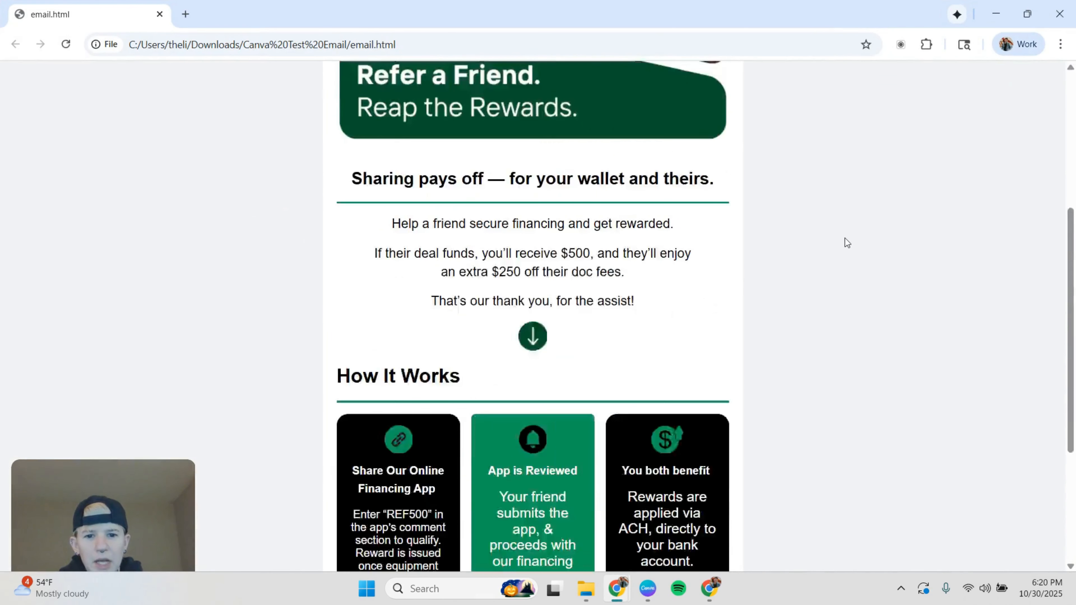
pyautogui.scroll(10, 844, 238)
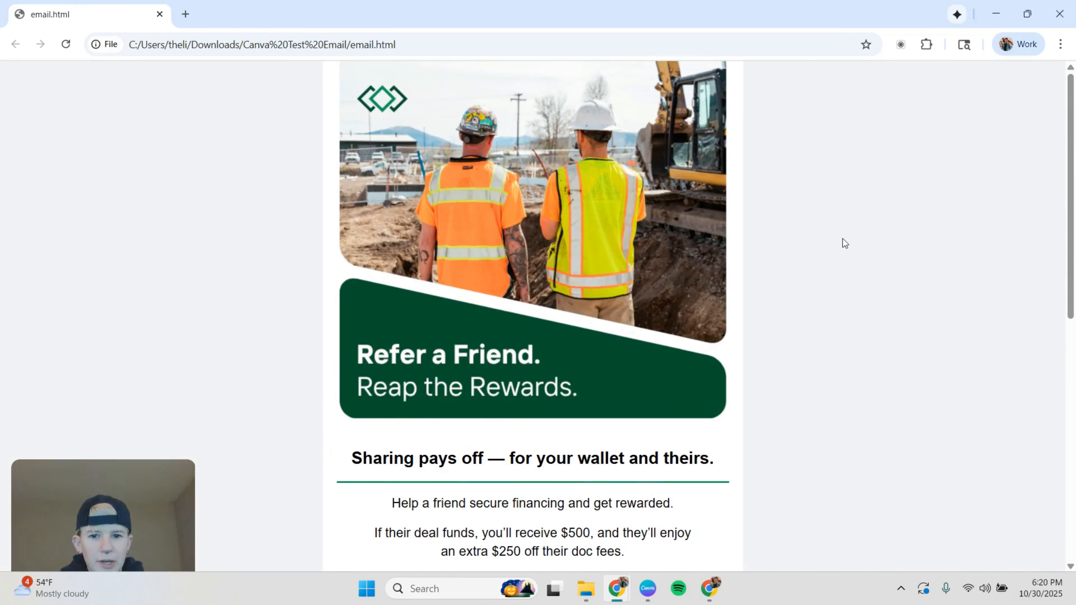
pyautogui.scroll(-10, 842, 239)
pyautogui.scroll(10, 842, 239)
pyautogui.scroll(-6, 619, 263)
pyautogui.scroll(-3, 620, 263)
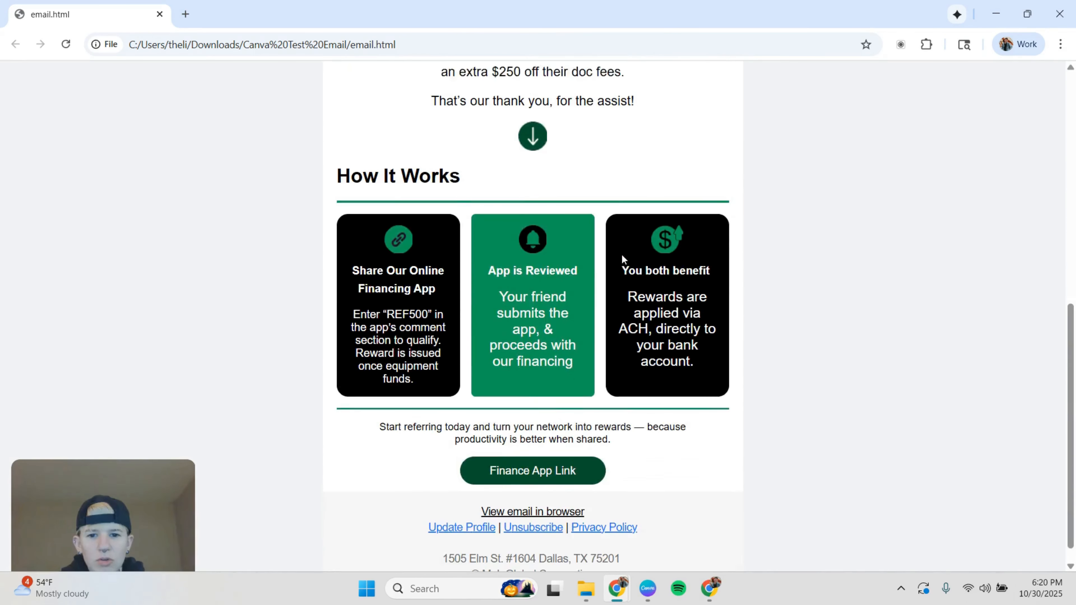
pyautogui.scroll(10, 627, 256)
pyautogui.scroll(-10, 635, 242)
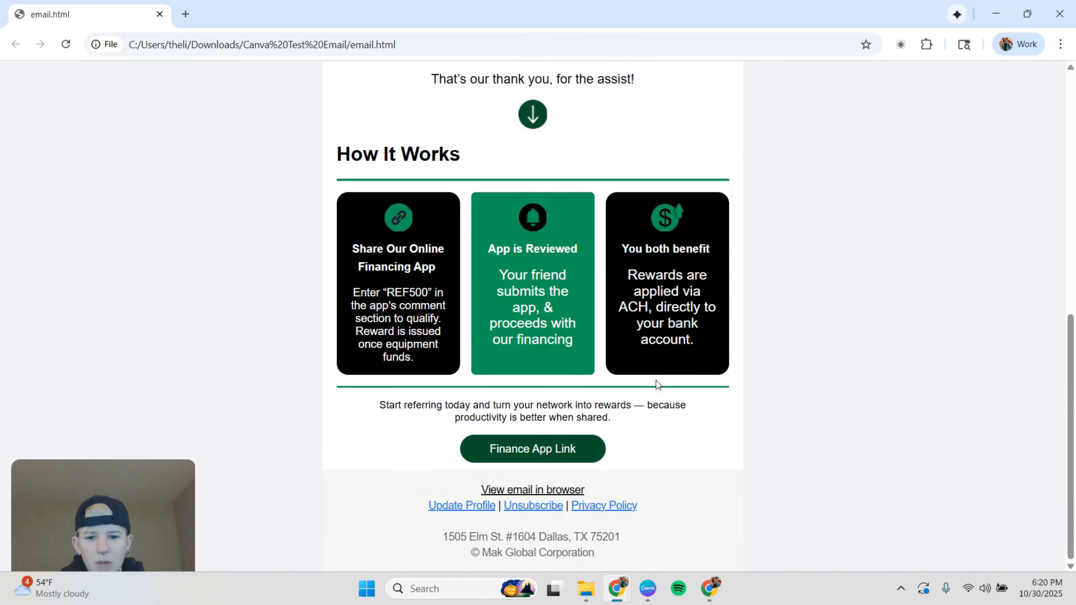
pyautogui.scroll(10, 657, 384)
# View the page source of email.html, look through the code and copy all of it
pyautogui.rightClick(822, 293)
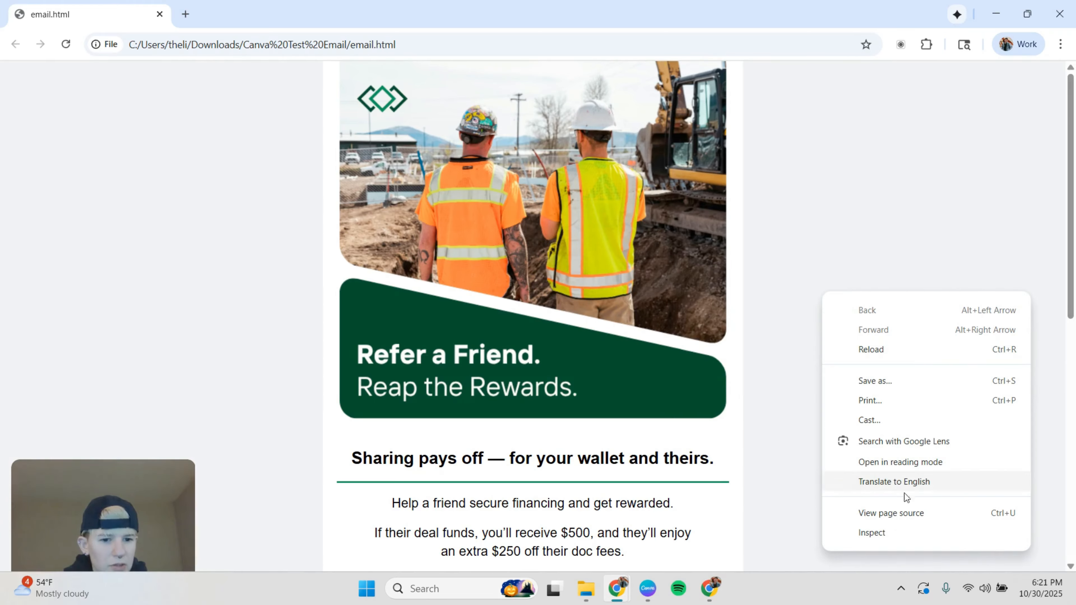
pyautogui.click(898, 514)
pyautogui.scroll(-6, 479, 199)
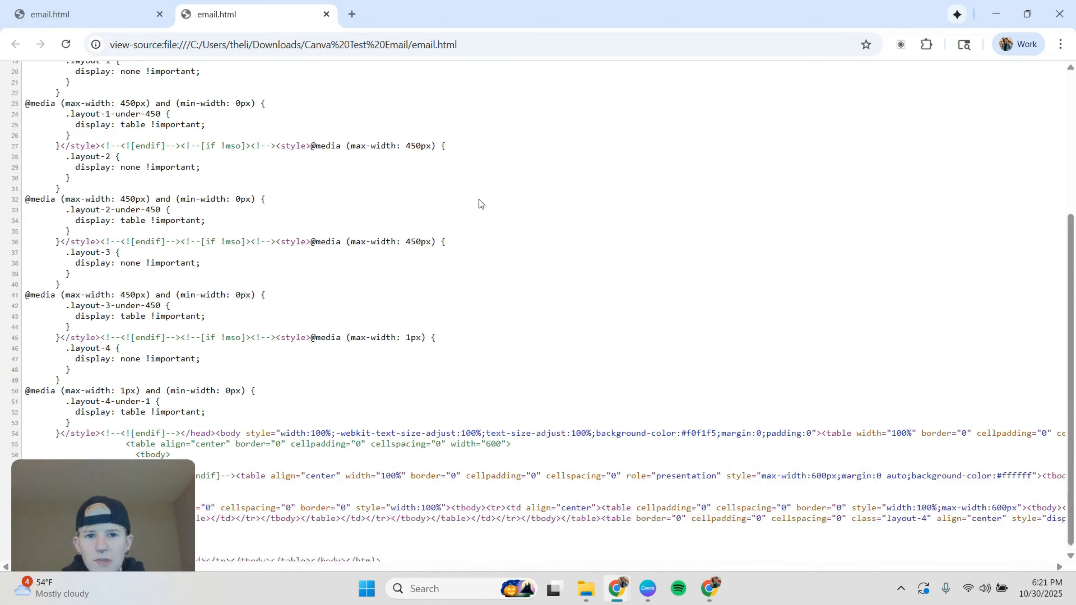
pyautogui.scroll(8, 479, 200)
pyautogui.scroll(-2, 479, 199)
pyautogui.scroll(-4, 480, 203)
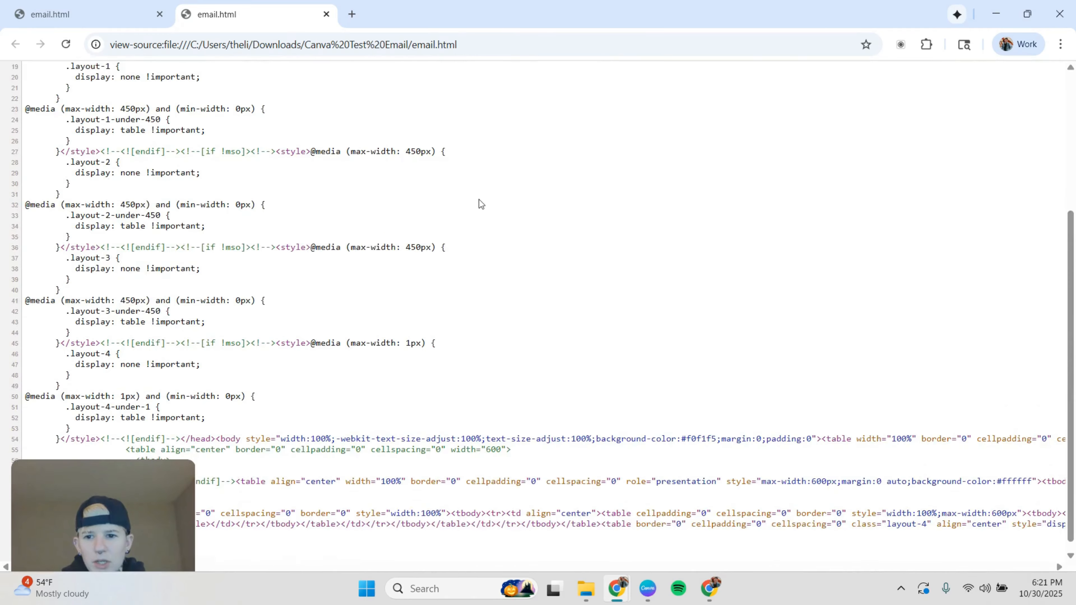
pyautogui.scroll(6, 480, 204)
pyautogui.scroll(-6, 480, 203)
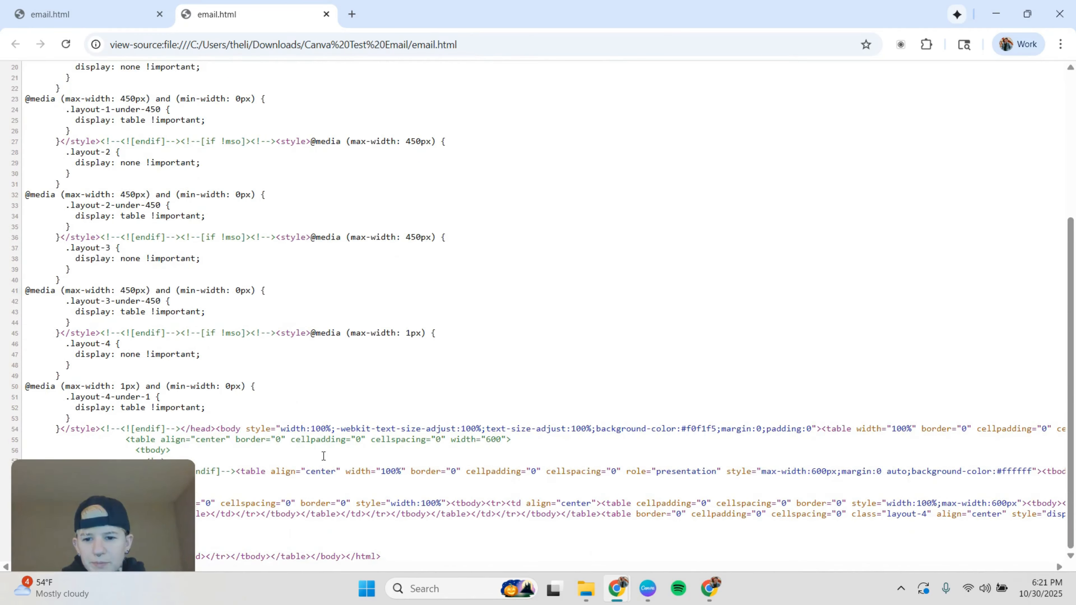
pyautogui.hotkey('ctrl', 'a')
pyautogui.scroll(6, 312, 217)
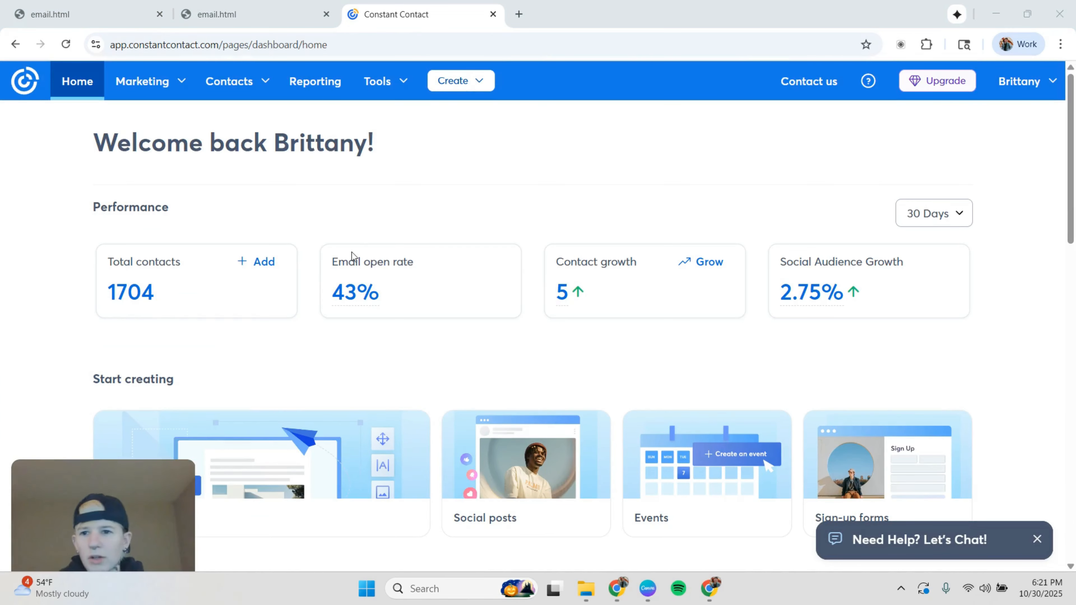
# In Constant Contact, create a new email campaign using the Build with HTML template
pyautogui.click(158, 83)
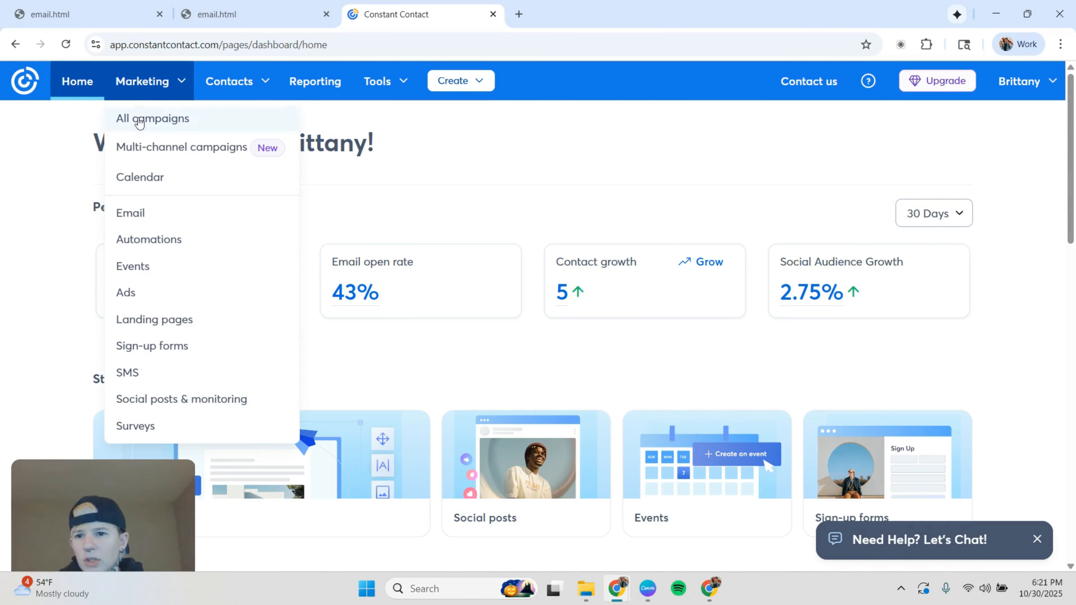
pyautogui.click(148, 217)
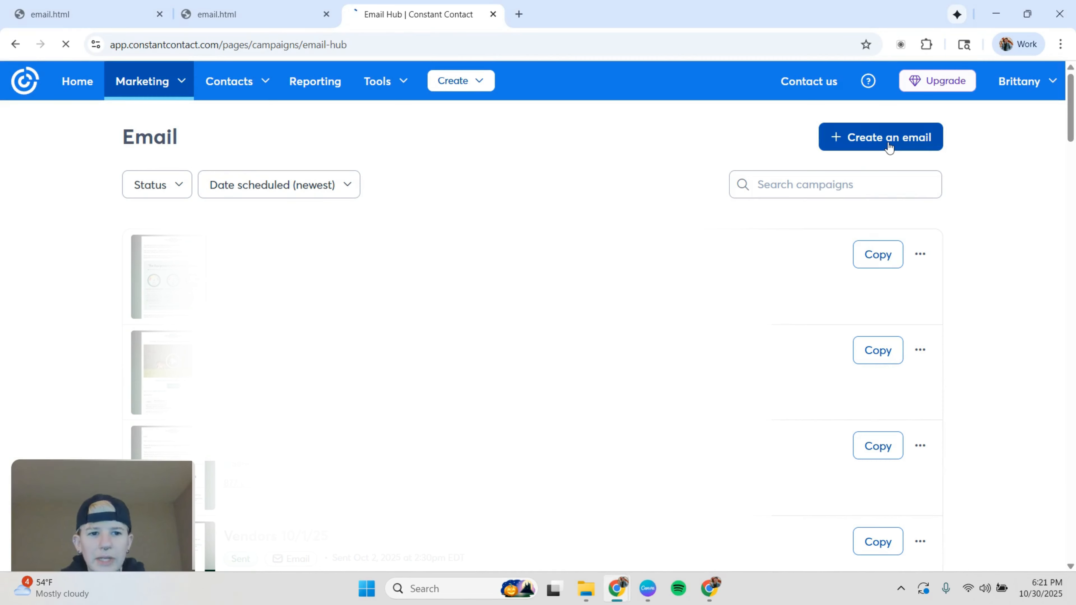
pyautogui.click(885, 140)
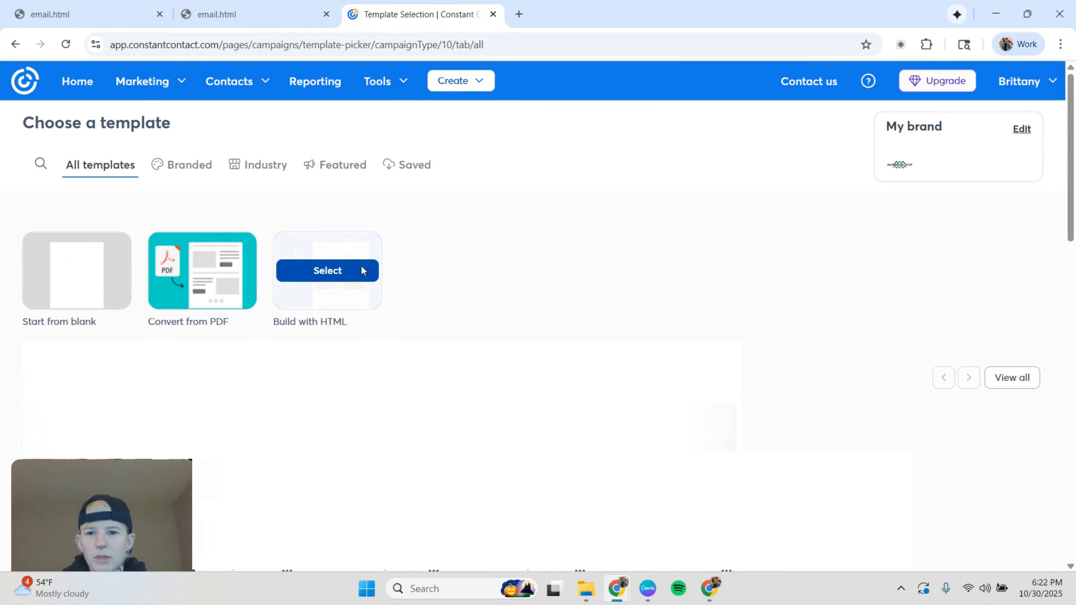
pyautogui.click(360, 270)
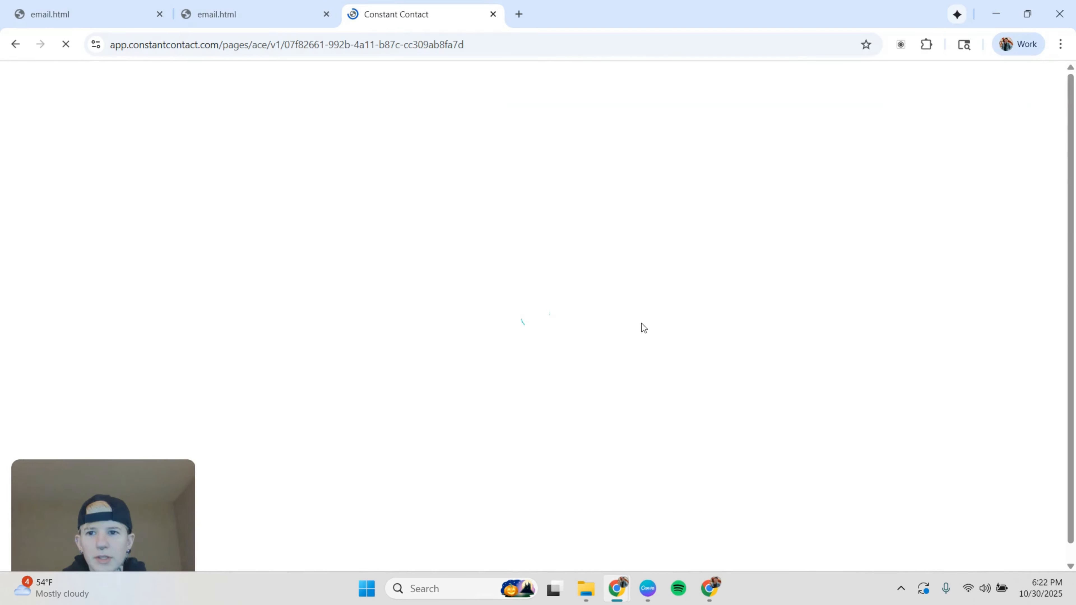
pyautogui.click(236, 11)
pyautogui.click(396, 14)
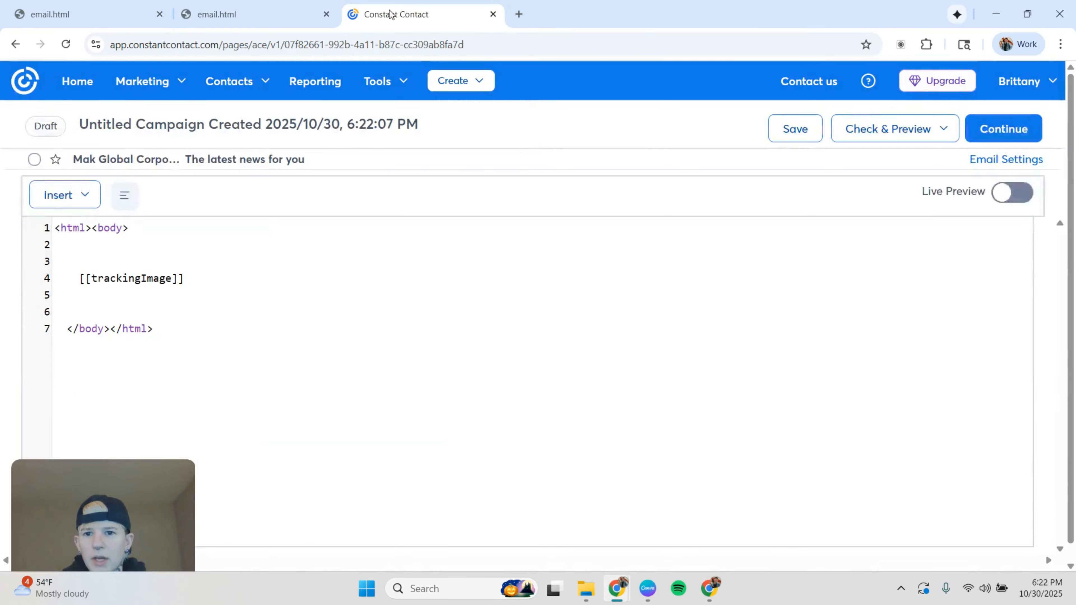
# Replace all the default code with the copied email HTML and have the editor fix its errors automatically
pyautogui.moveTo(168, 334); pyautogui.dragTo(58, 227)
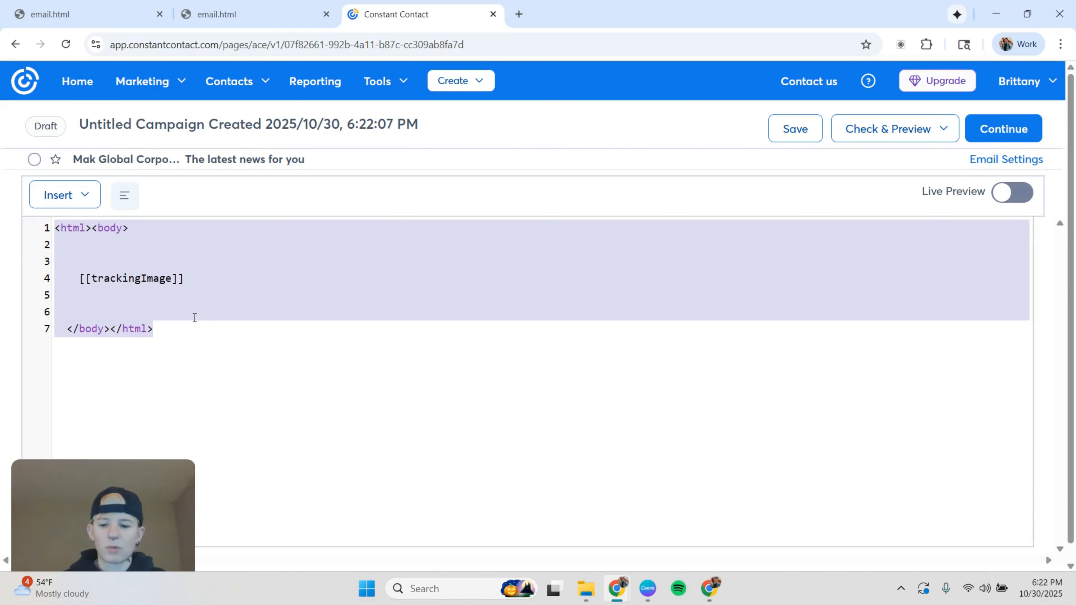
pyautogui.hotkey('ctrl', 'v')
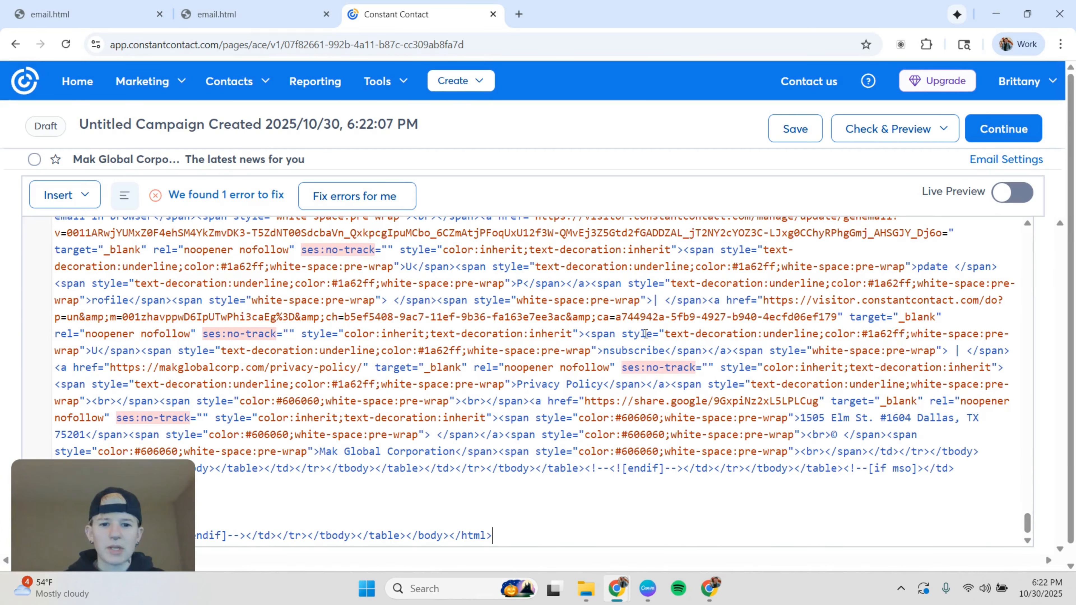
pyautogui.scroll(5, 645, 332)
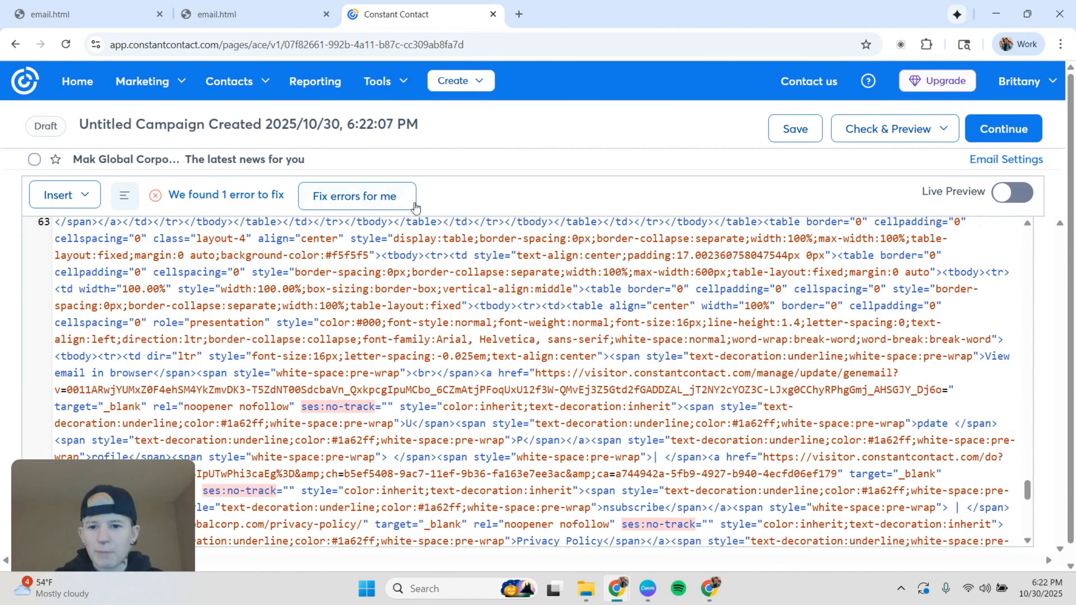
pyautogui.click(370, 203)
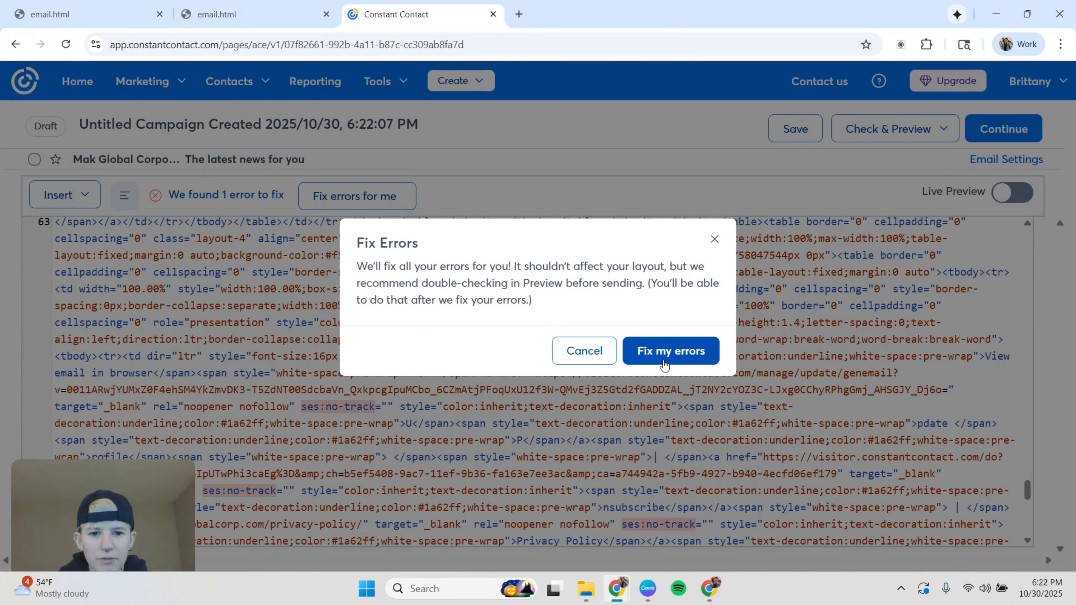
pyautogui.click(664, 365)
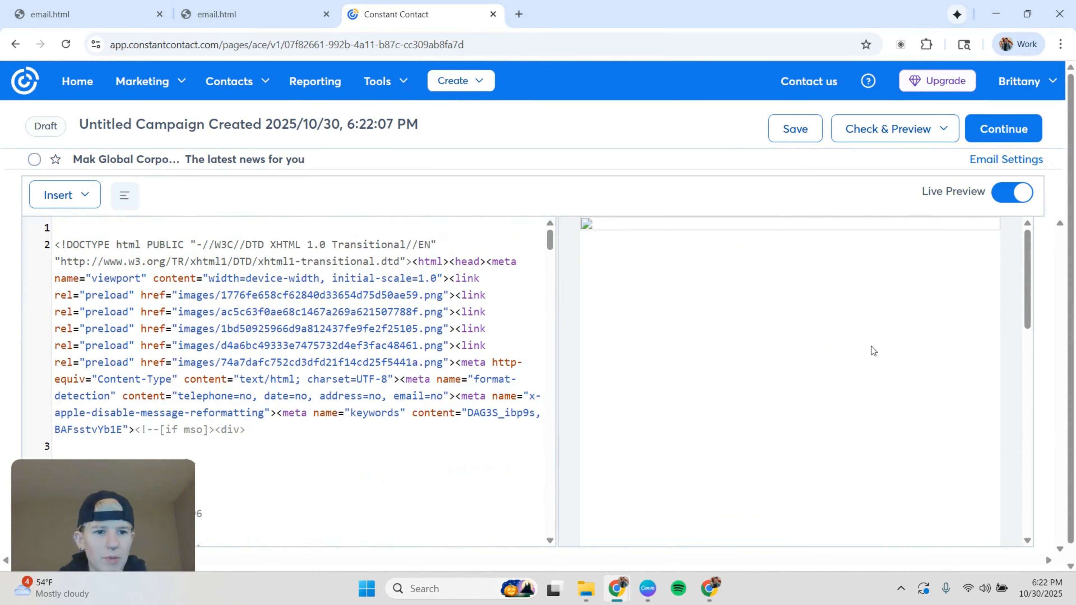
# Examine the whole email in the live preview, checking the text, links and image placeholders
pyautogui.scroll(-6, 869, 346)
pyautogui.scroll(6, 868, 345)
pyautogui.scroll(-6, 820, 293)
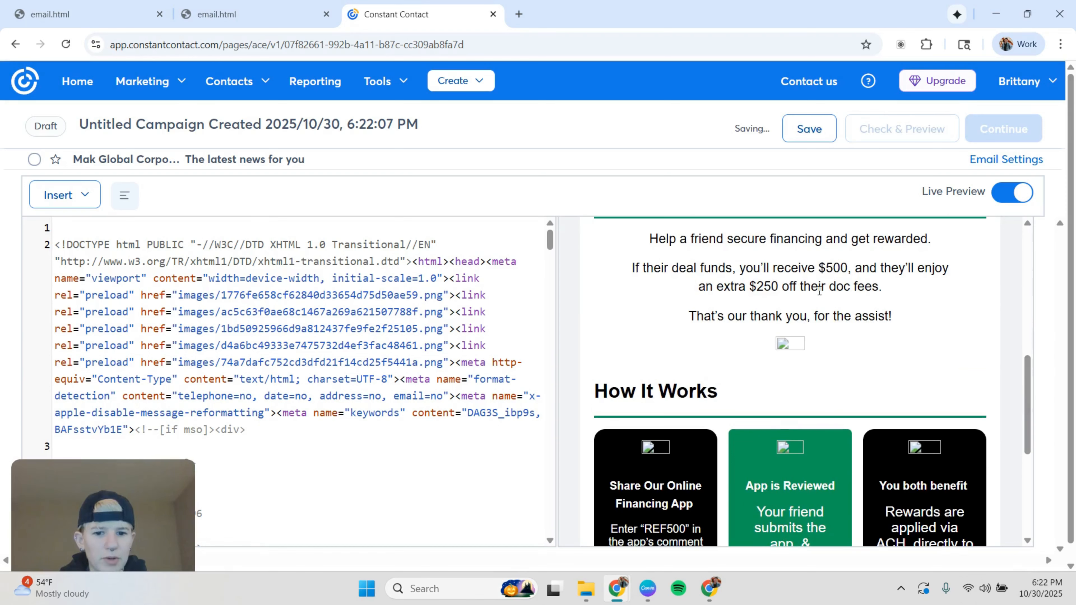
pyautogui.scroll(-1, 820, 291)
pyautogui.scroll(3, 819, 291)
pyautogui.scroll(-3, 820, 291)
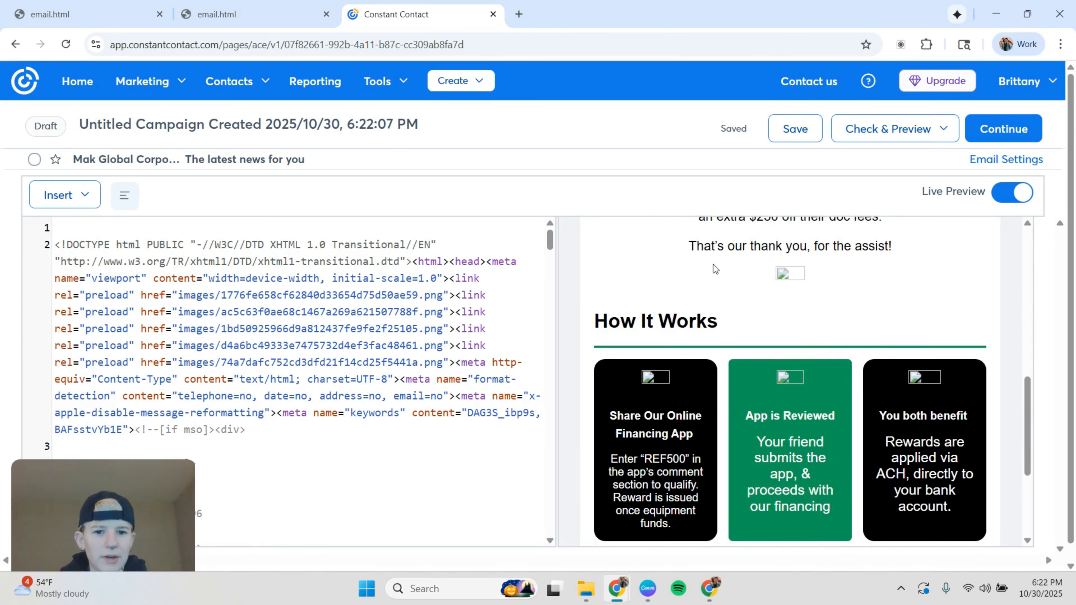
pyautogui.scroll(-1, 715, 268)
pyautogui.scroll(-2, 674, 312)
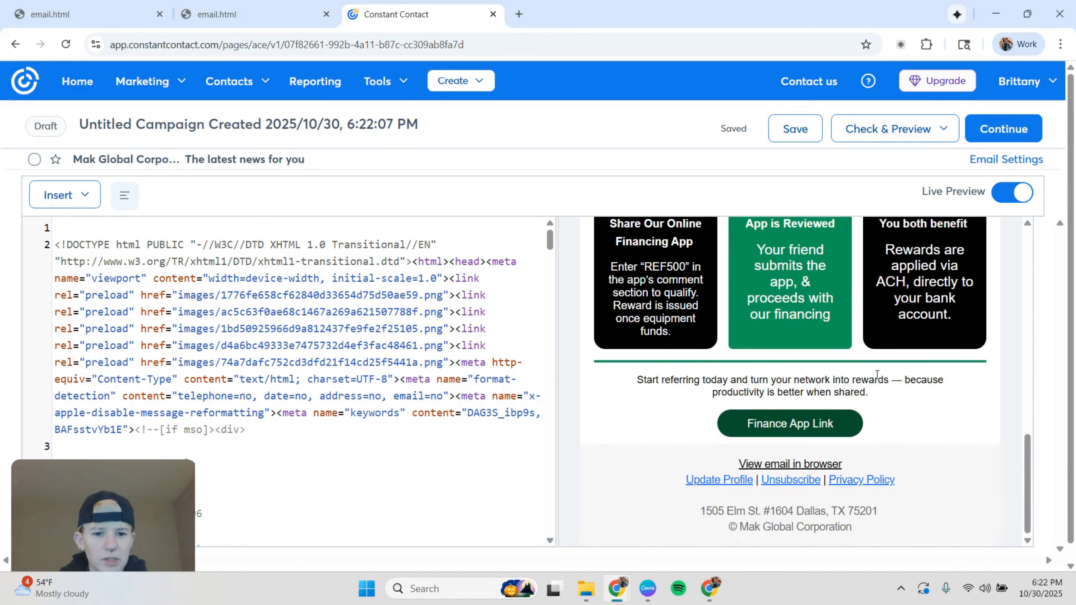
pyautogui.scroll(7, 800, 387)
pyautogui.scroll(4, 801, 384)
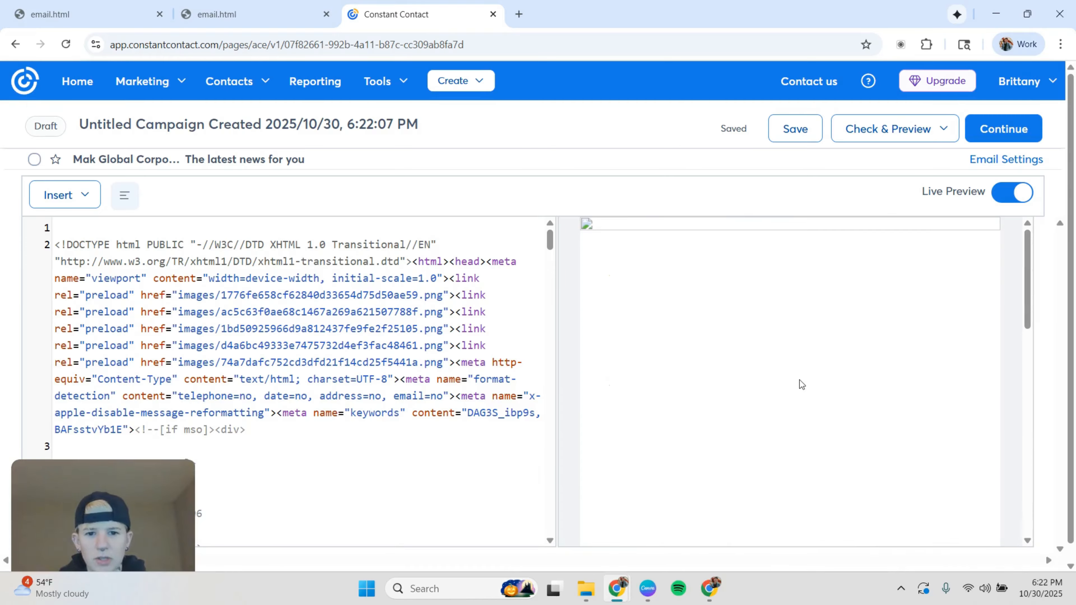
pyautogui.scroll(-1, 800, 380)
# Check the uploaded email images in the Constant Contact image library without inserting any
pyautogui.click(69, 208)
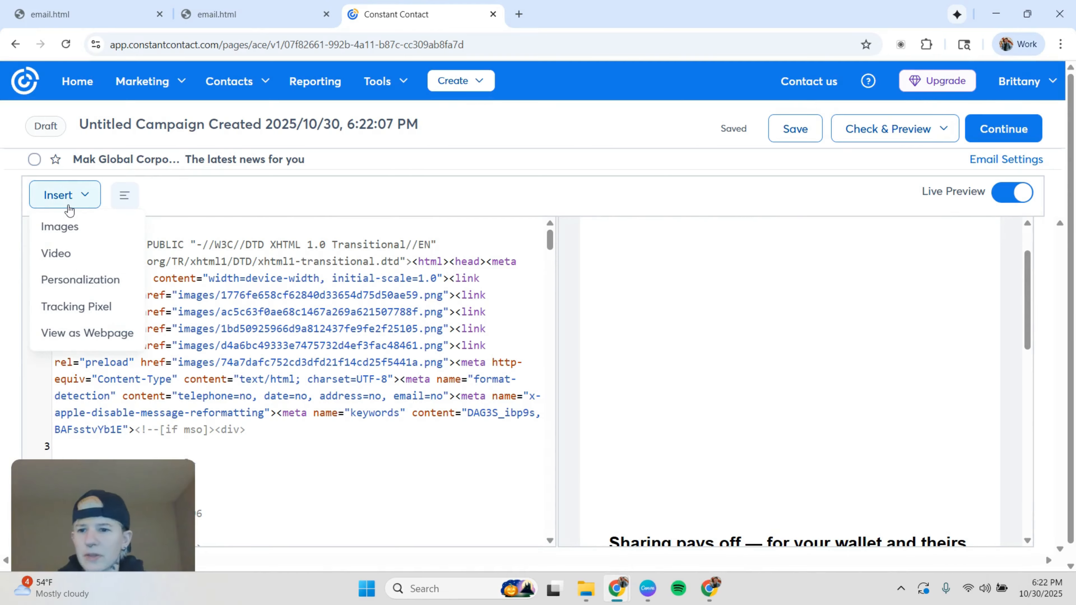
pyautogui.click(60, 226)
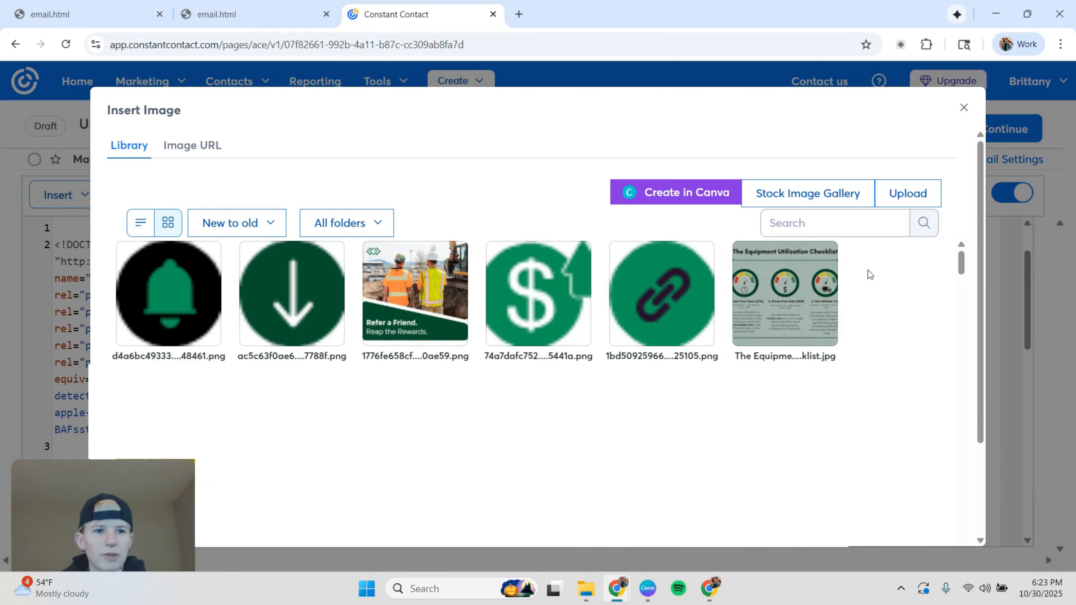
pyautogui.click(965, 109)
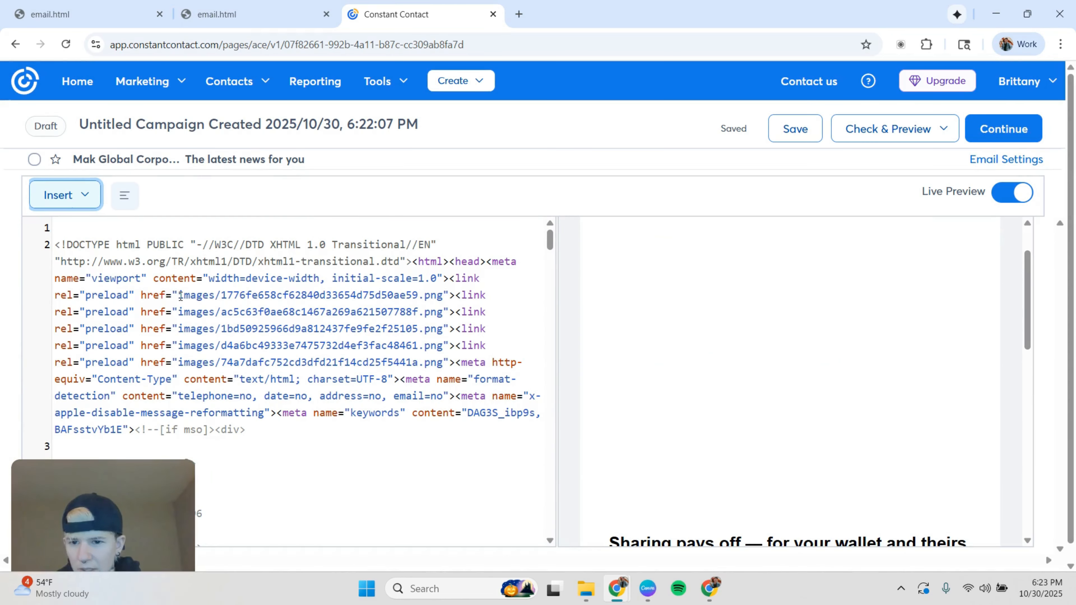
# Examine the image file references at the start of the HTML code and the image placeholders in the live preview
pyautogui.moveTo(181, 295); pyautogui.dragTo(450, 302)
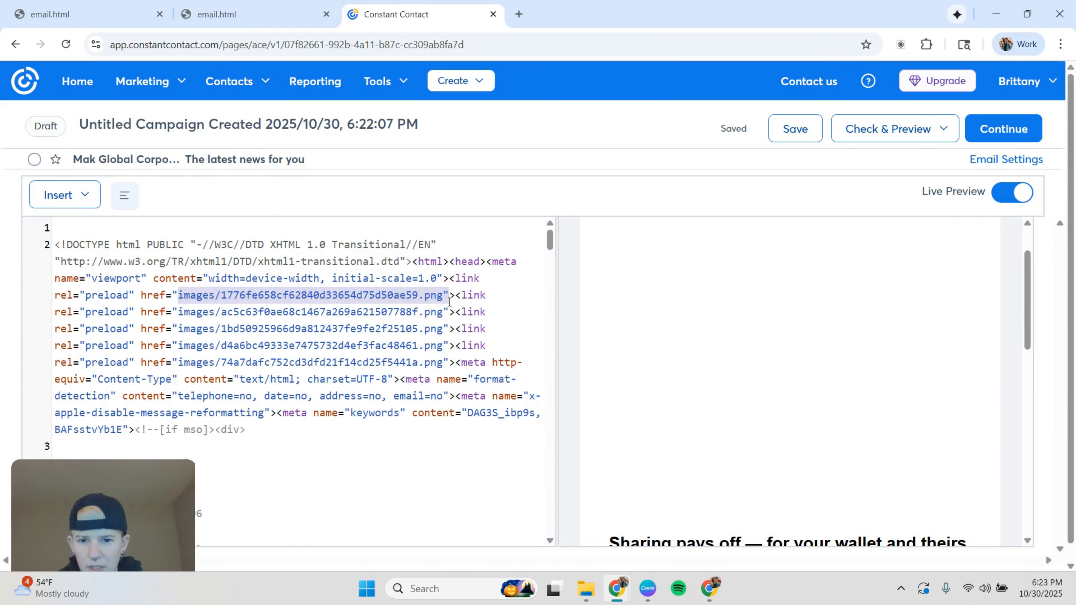
pyautogui.click(408, 312)
pyautogui.scroll(-10, 409, 312)
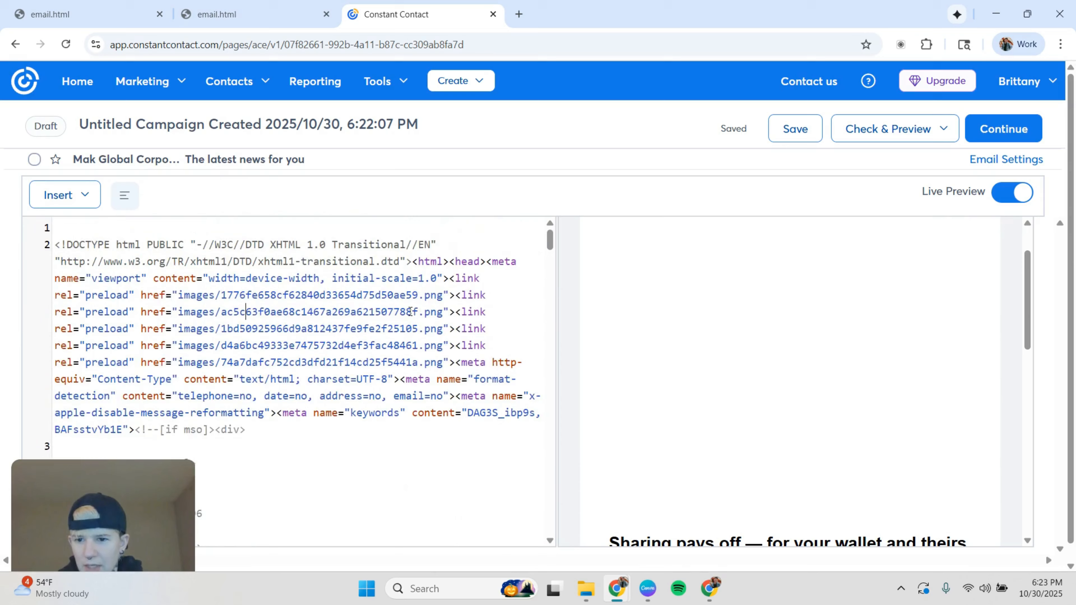
pyautogui.scroll(-8, 409, 312)
pyautogui.scroll(12, 407, 312)
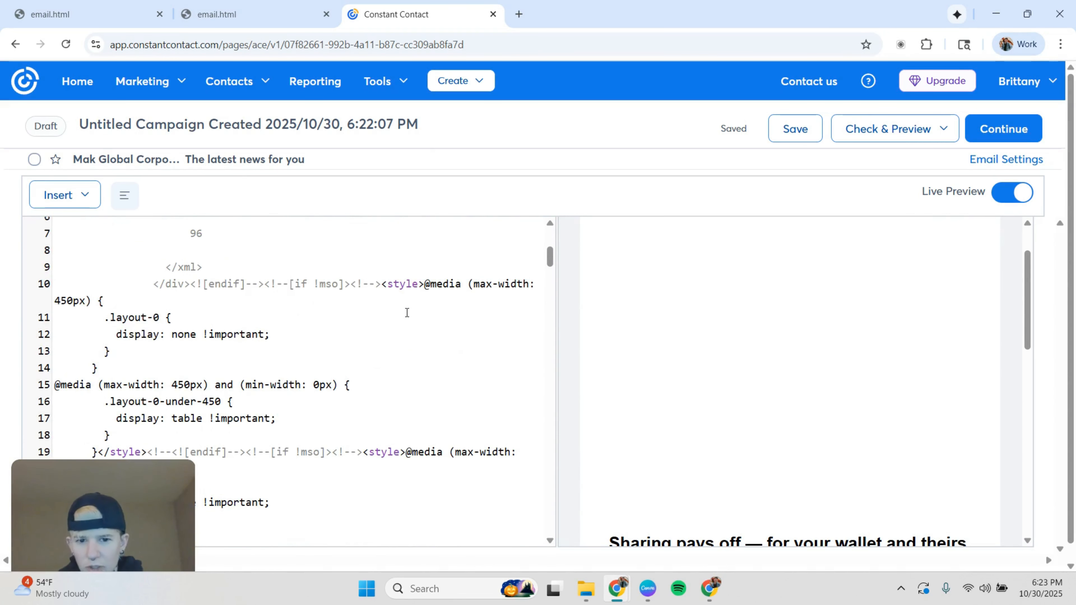
pyautogui.scroll(5, 407, 312)
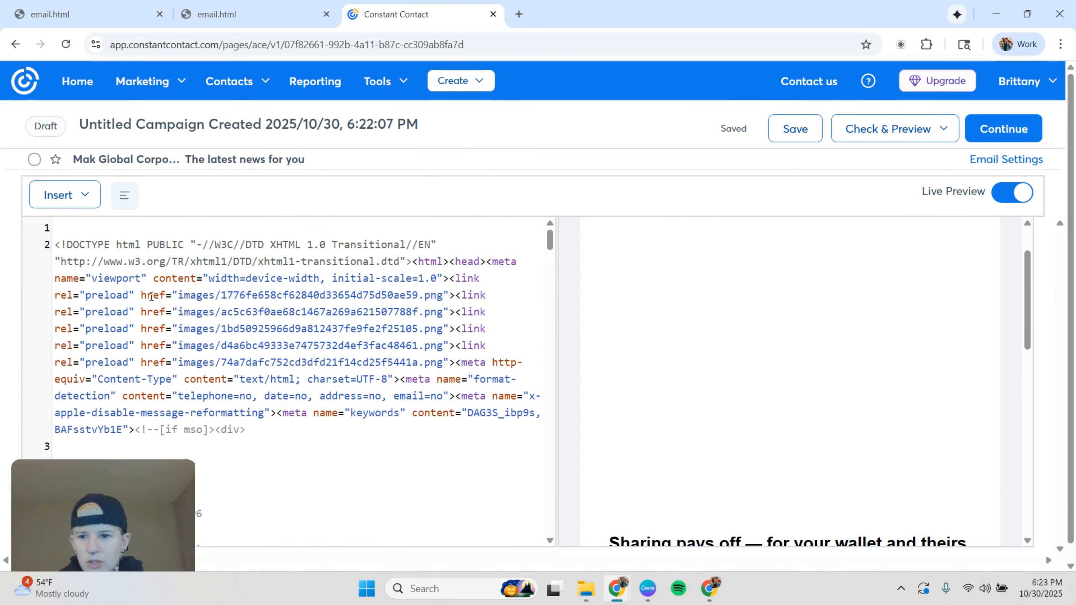
pyautogui.click(246, 312)
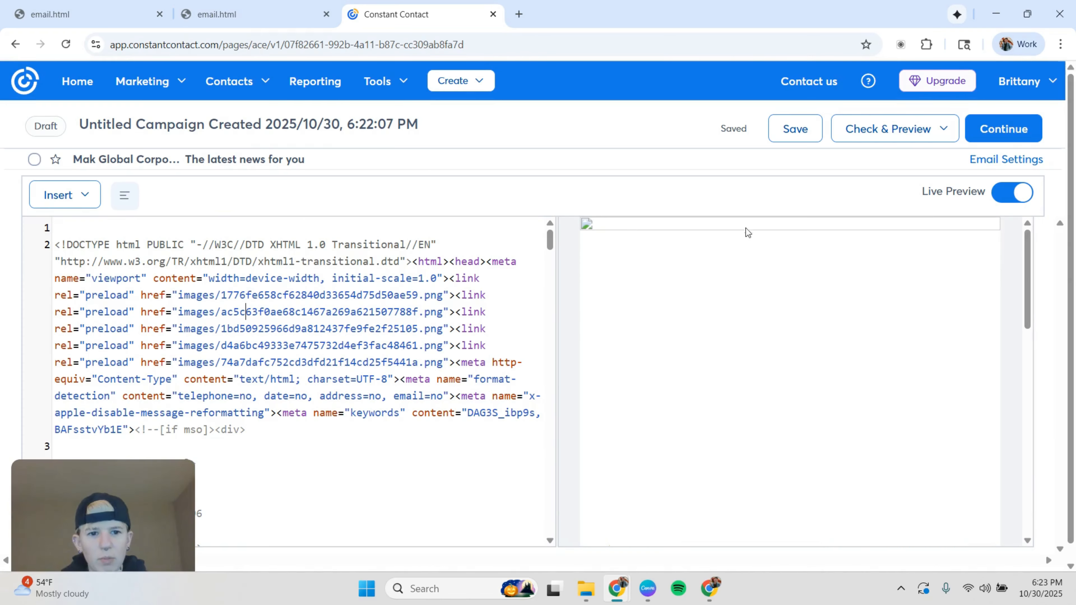
pyautogui.scroll(-8, 806, 289)
pyautogui.scroll(5, 776, 282)
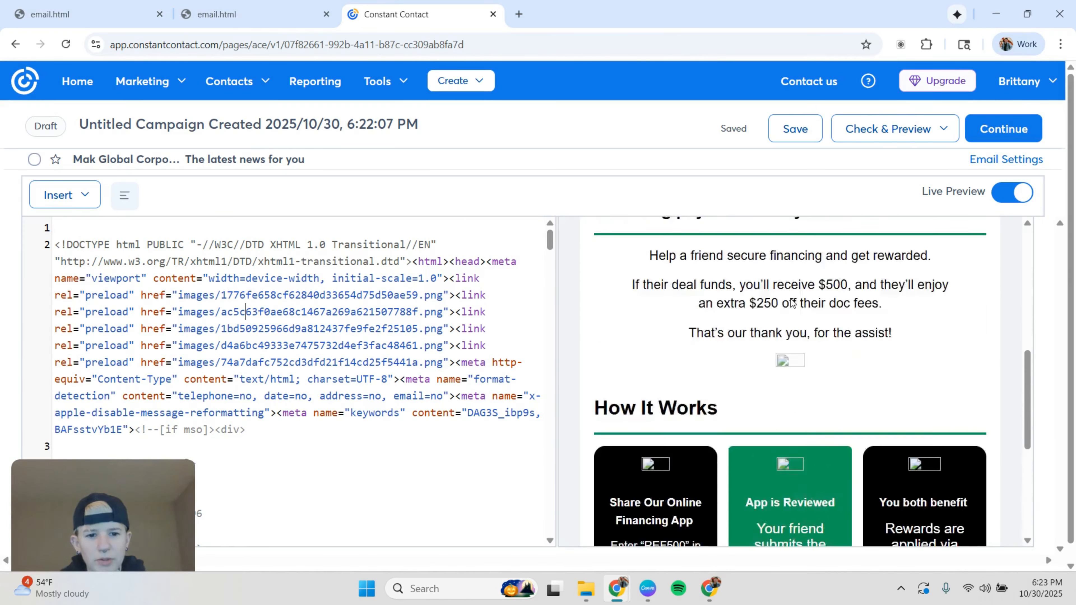
pyautogui.scroll(-3, 742, 357)
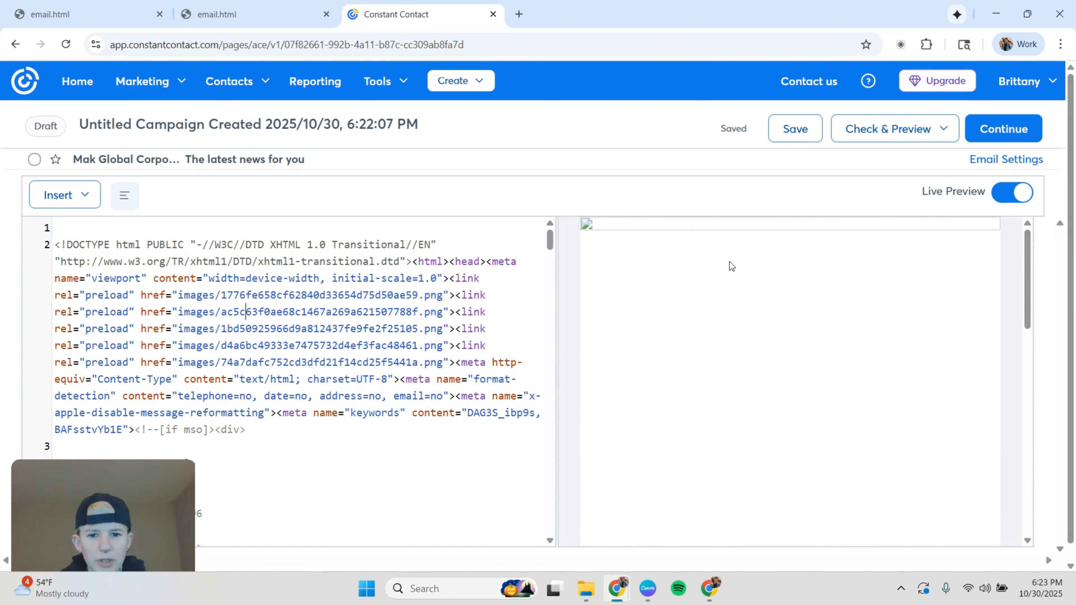
# Replace the img src reference to images/1776fe658cf62840d33654d75d50ae59.png in the code with the matching Refer a Friend banner from the image library
pyautogui.scroll(-10, 397, 328)
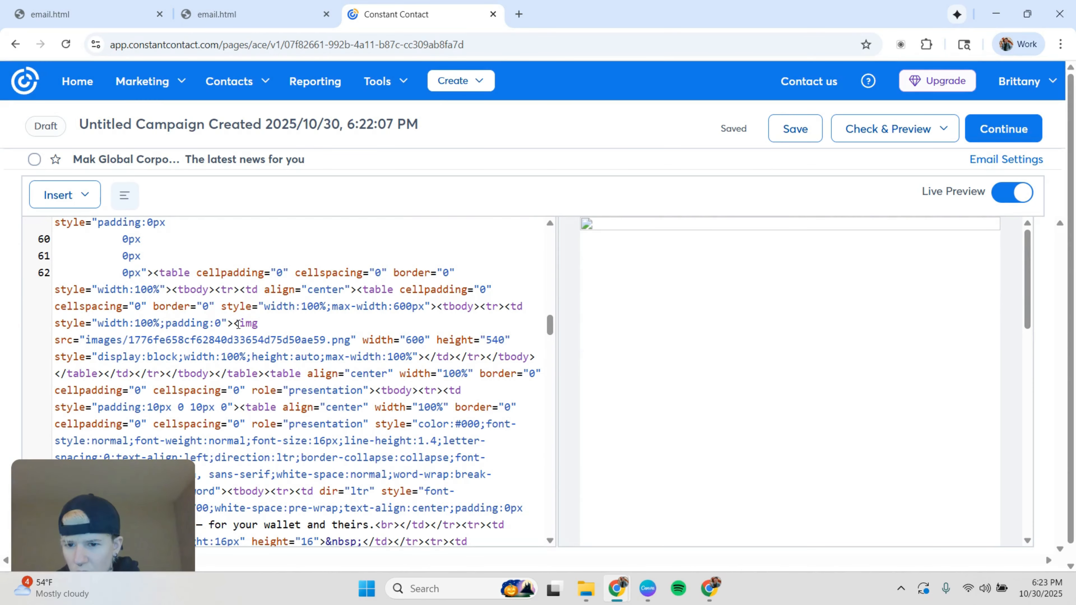
pyautogui.moveTo(239, 324); pyautogui.dragTo(358, 340)
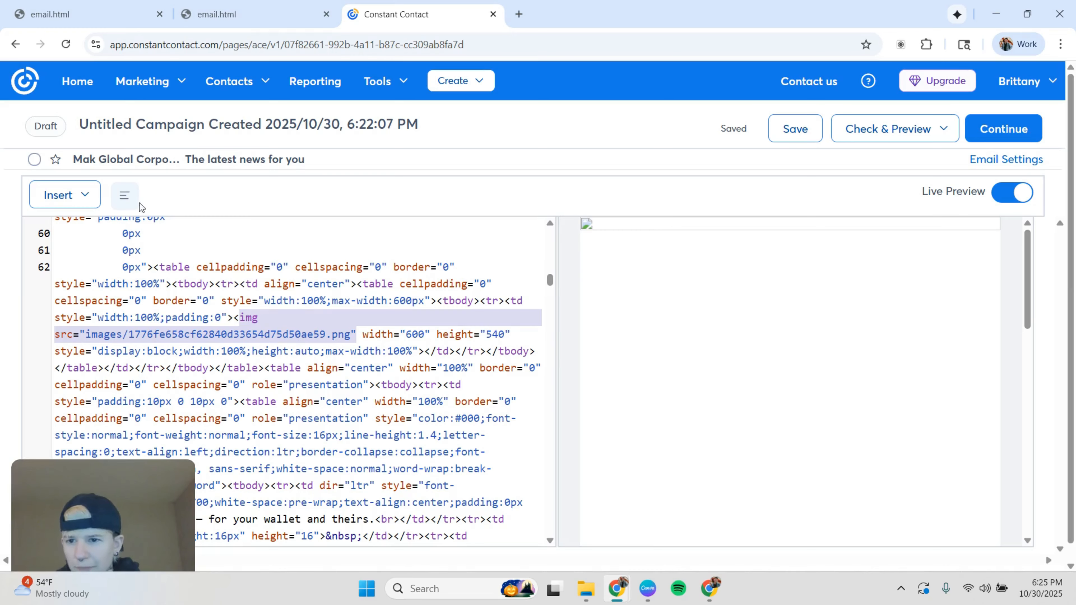
pyautogui.click(42, 196)
pyautogui.click(64, 226)
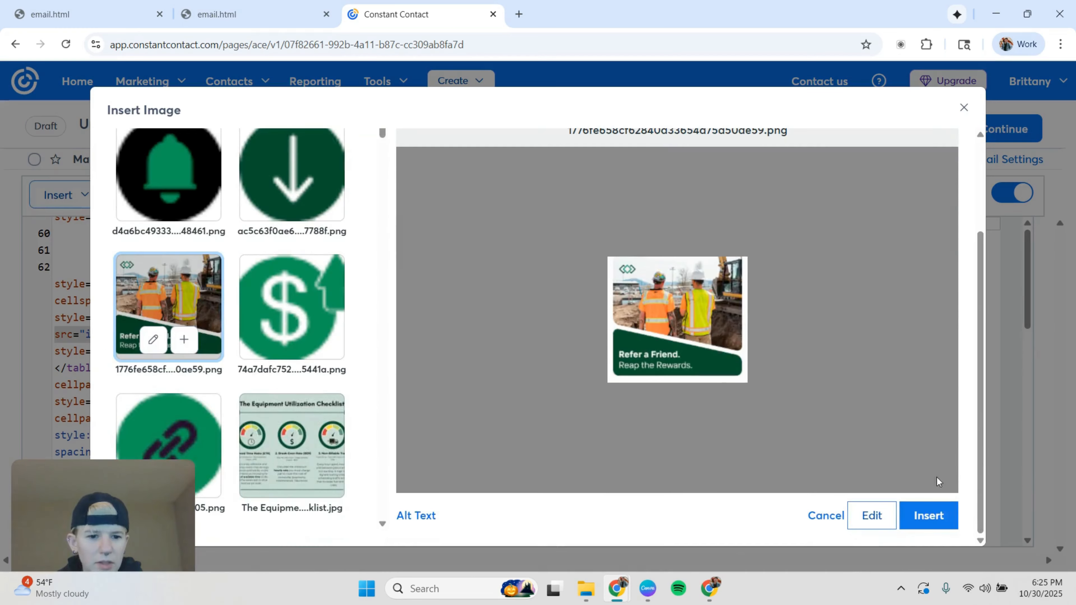
pyautogui.click(934, 514)
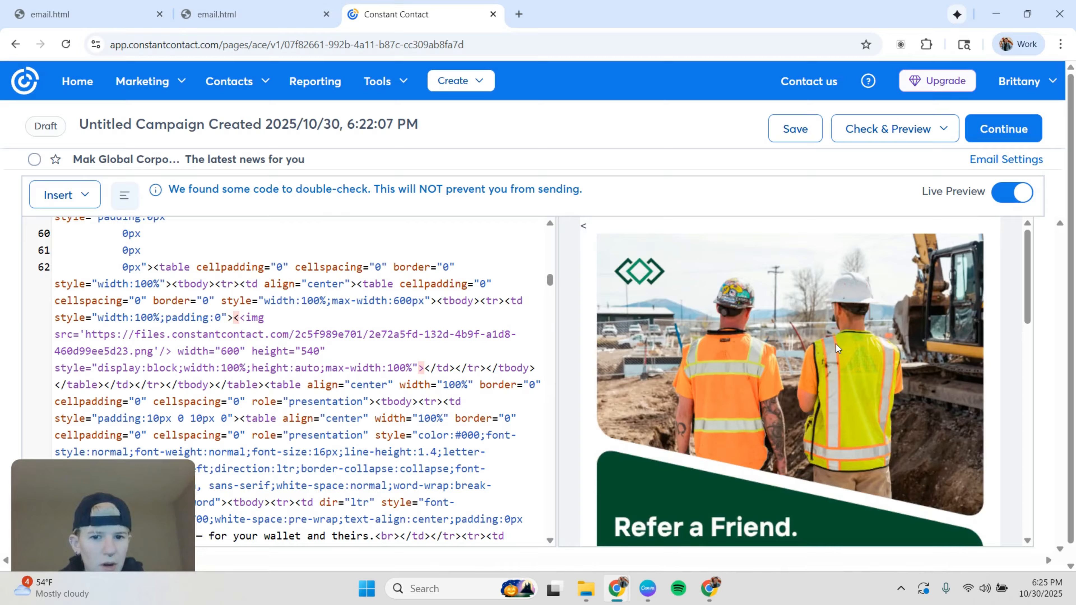
# Clean up the banner's img tag by deleting the extra "<" before it and the ">" between the image URL and the width attribute
pyautogui.scroll(-6, 837, 347)
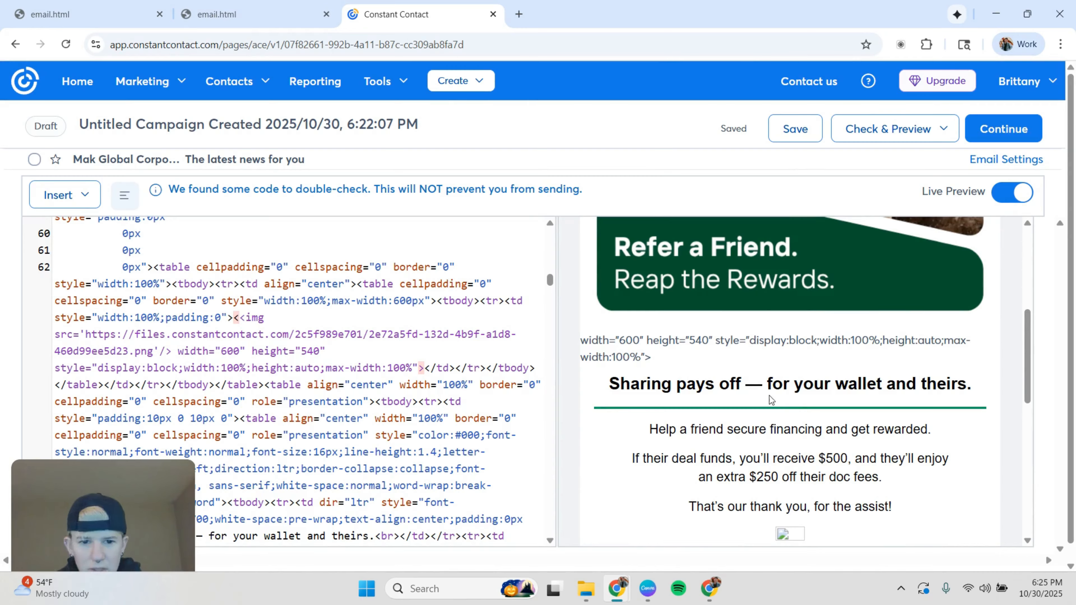
pyautogui.moveTo(675, 362); pyautogui.dragTo(569, 331)
pyautogui.click(283, 334)
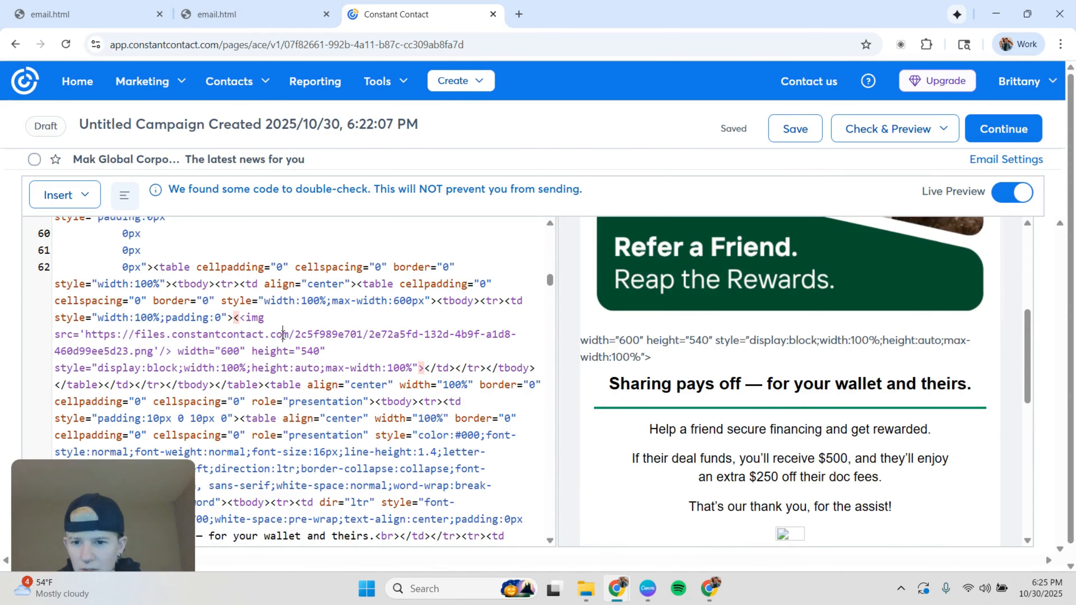
pyautogui.click(240, 317)
pyautogui.press('BackSpace')
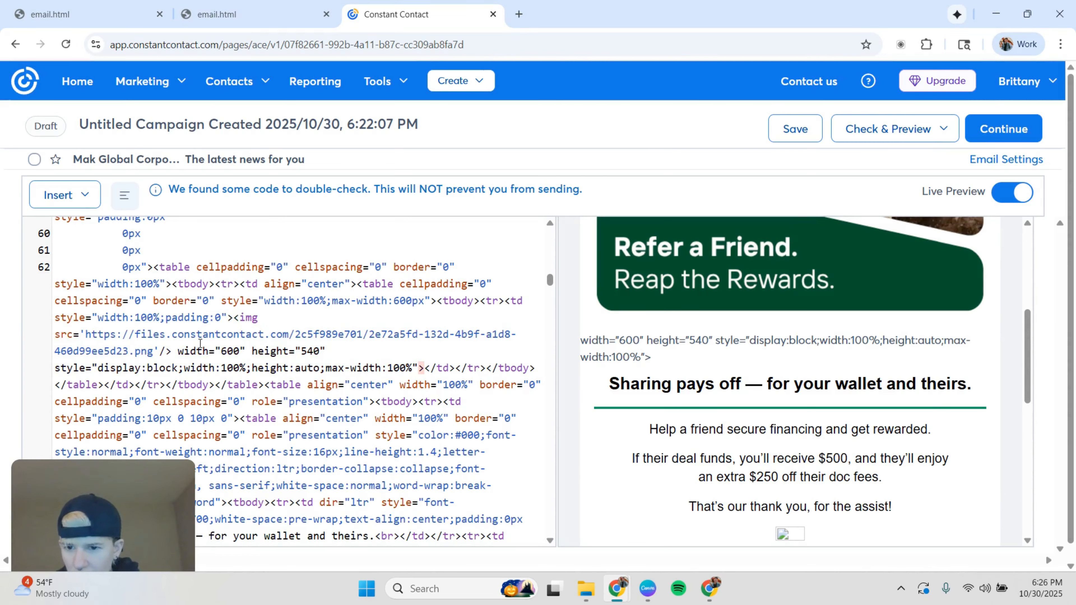
pyautogui.click(172, 352)
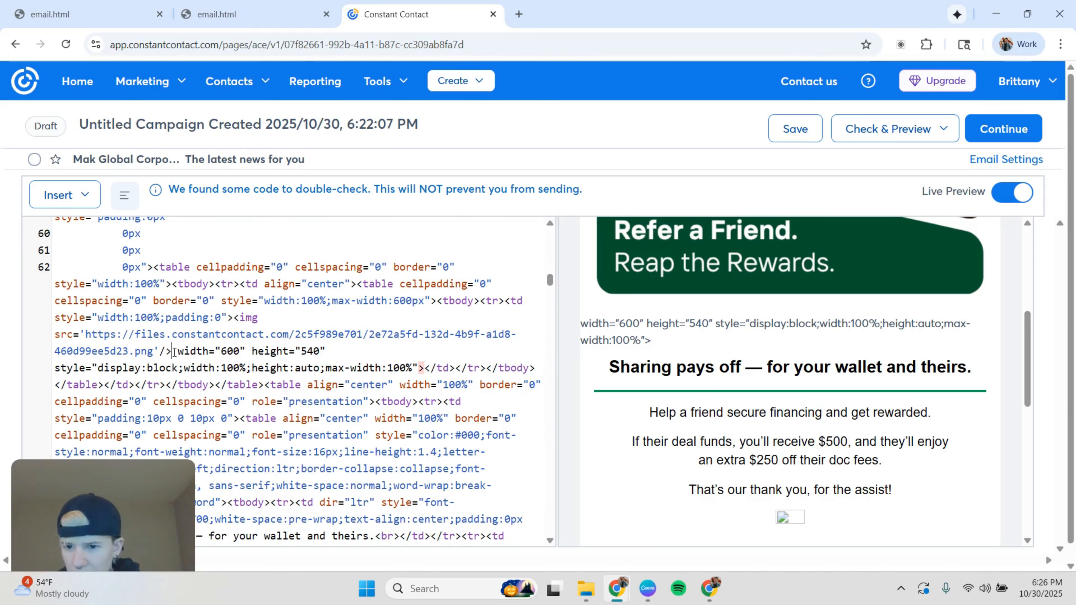
pyautogui.press('BackSpace')
pyautogui.click(330, 349)
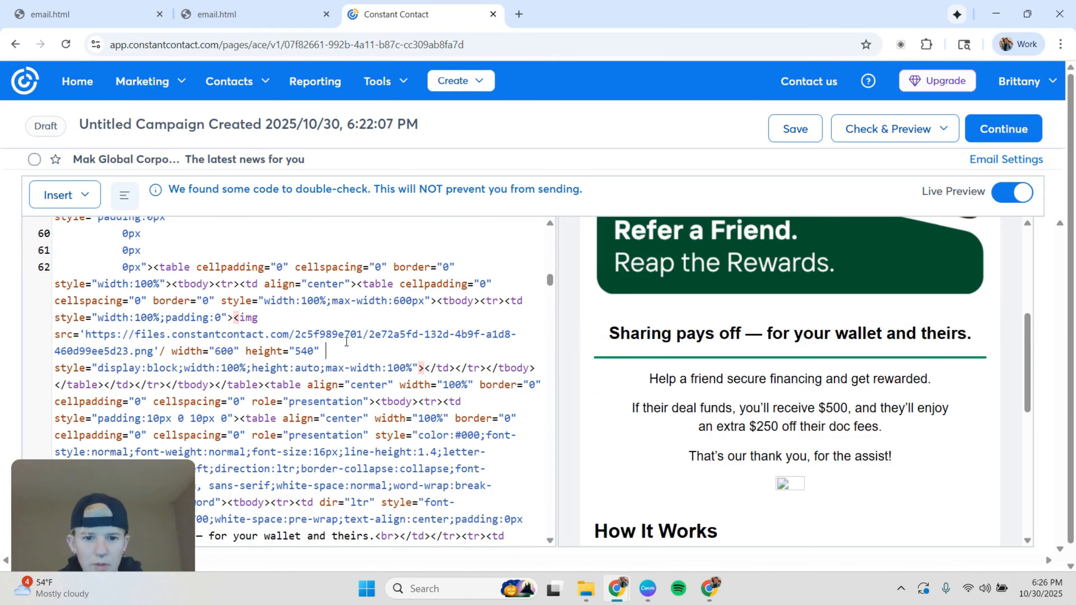
# Check the banner and the text below it in the live preview, and continue the campaign past the code editor
pyautogui.scroll(6, 772, 342)
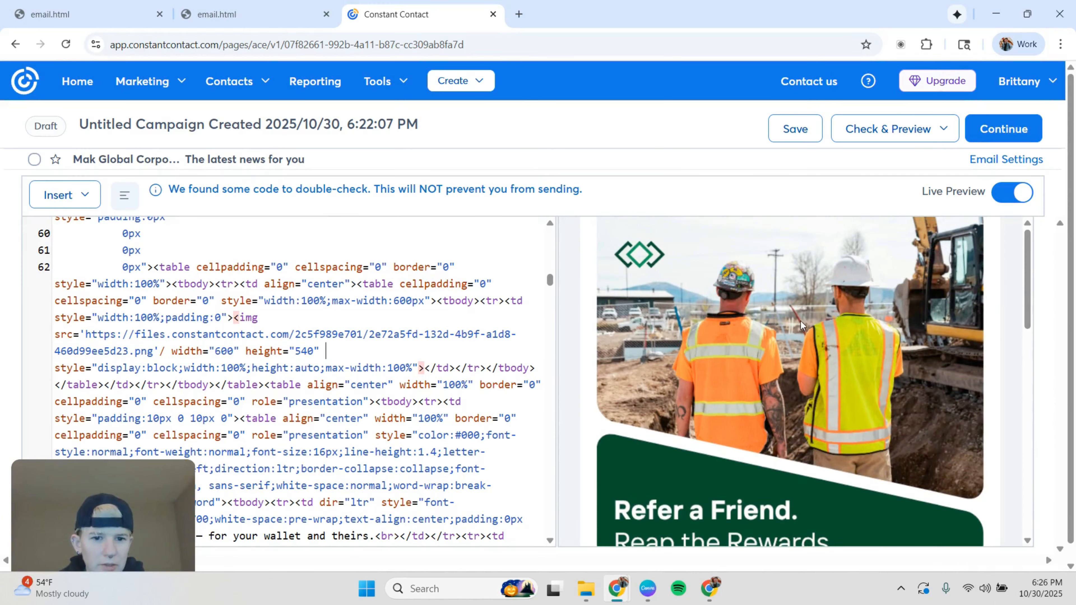
pyautogui.scroll(-8, 918, 349)
pyautogui.scroll(4, 887, 315)
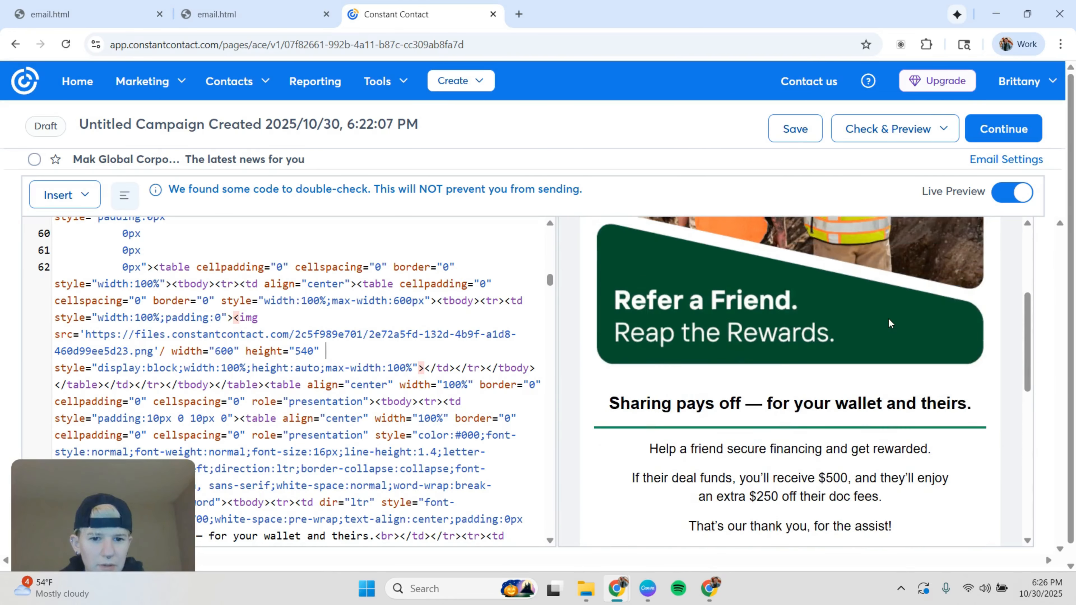
pyautogui.scroll(-2, 772, 360)
pyautogui.scroll(-5, 194, 306)
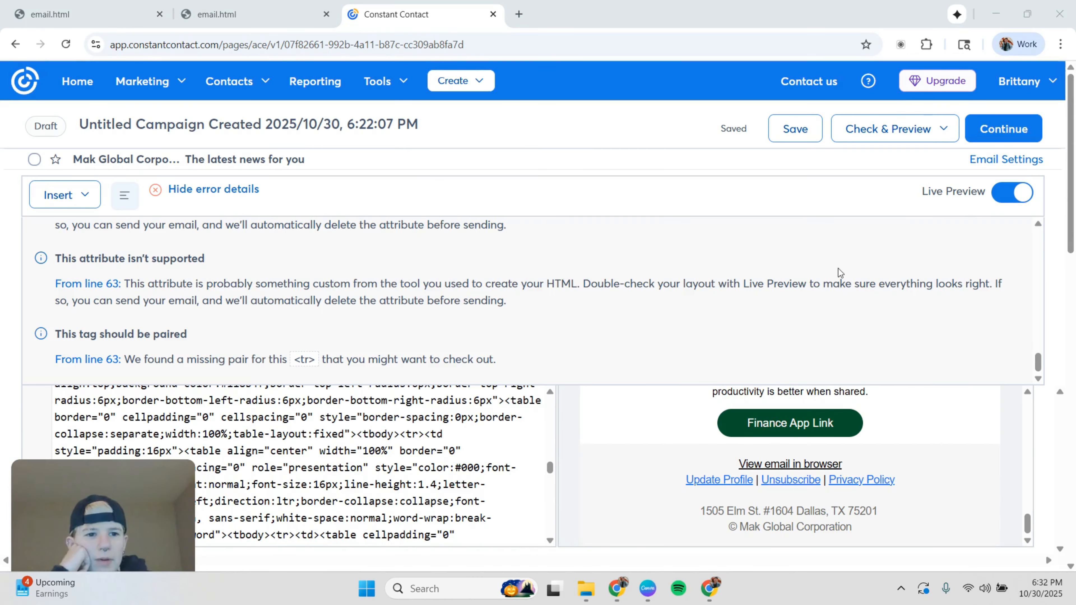
pyautogui.click(999, 127)
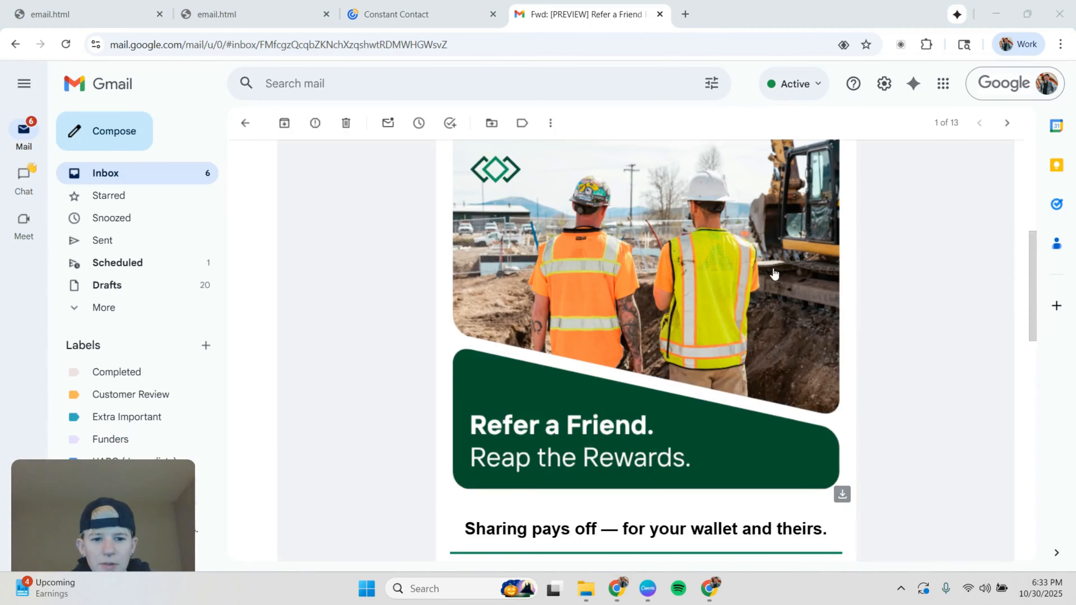
# Examine the received preview email in Gmail from the banner through the icons to the footer links, and view the banner image enlarged
pyautogui.scroll(-3, 763, 275)
pyautogui.scroll(-4, 763, 271)
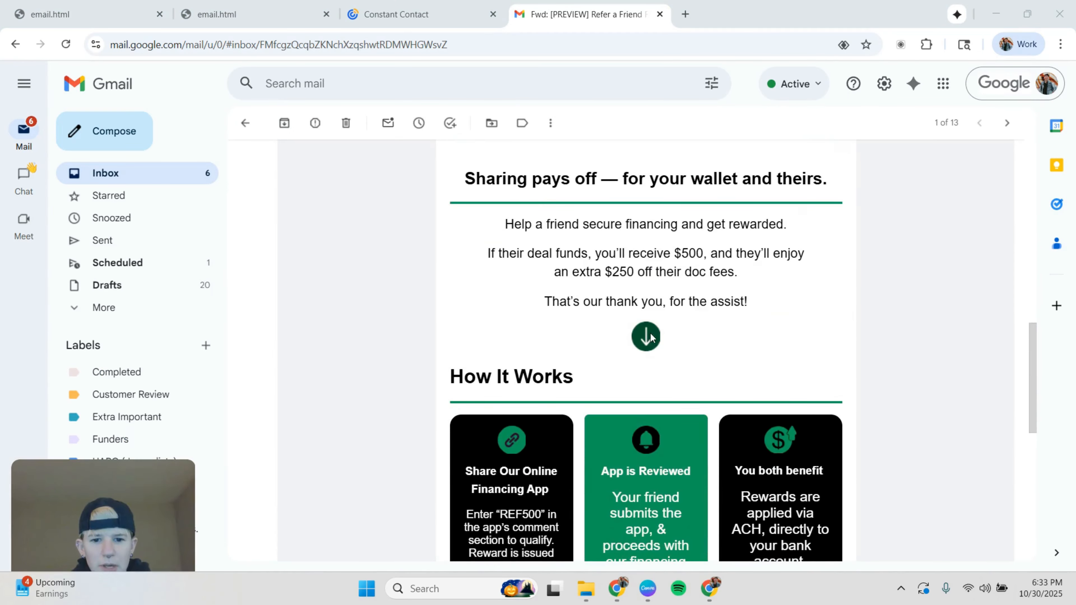
pyautogui.scroll(-4, 656, 330)
pyautogui.scroll(-3, 656, 331)
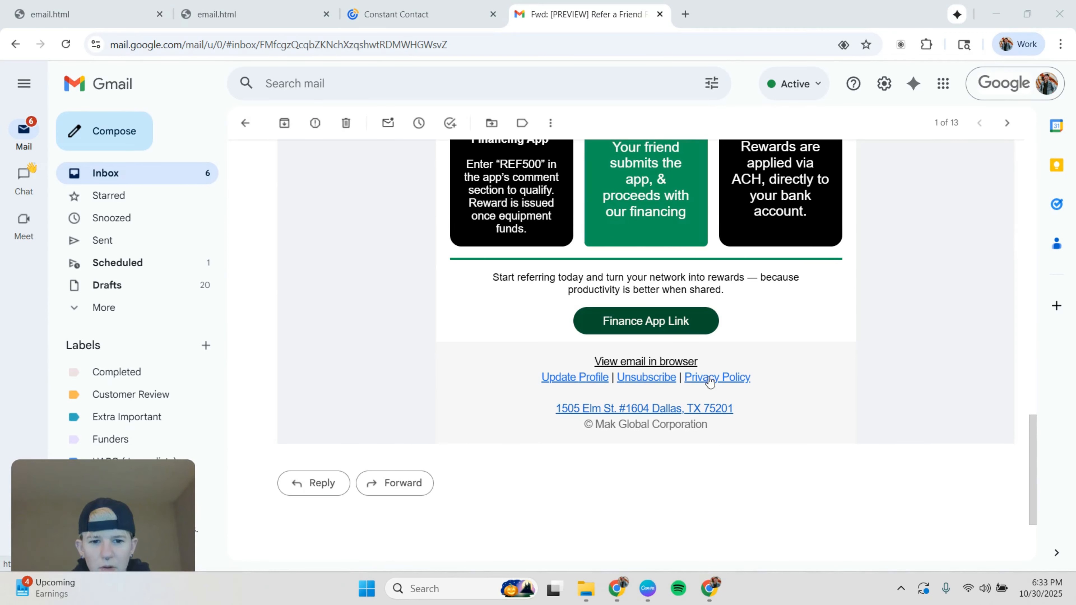
pyautogui.scroll(7, 671, 352)
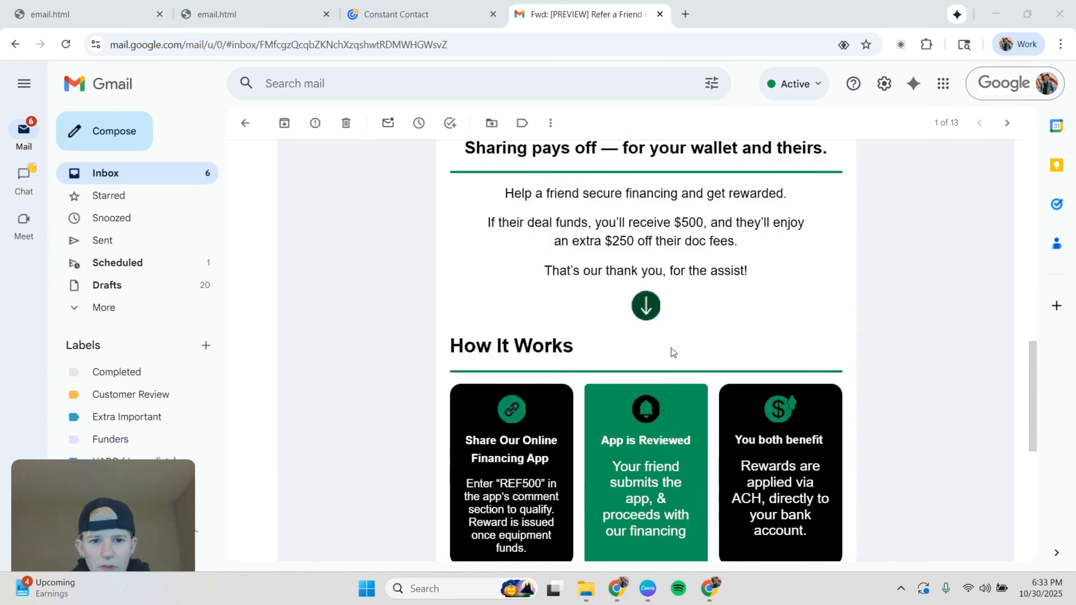
pyautogui.scroll(8, 672, 352)
pyautogui.scroll(-3, 642, 344)
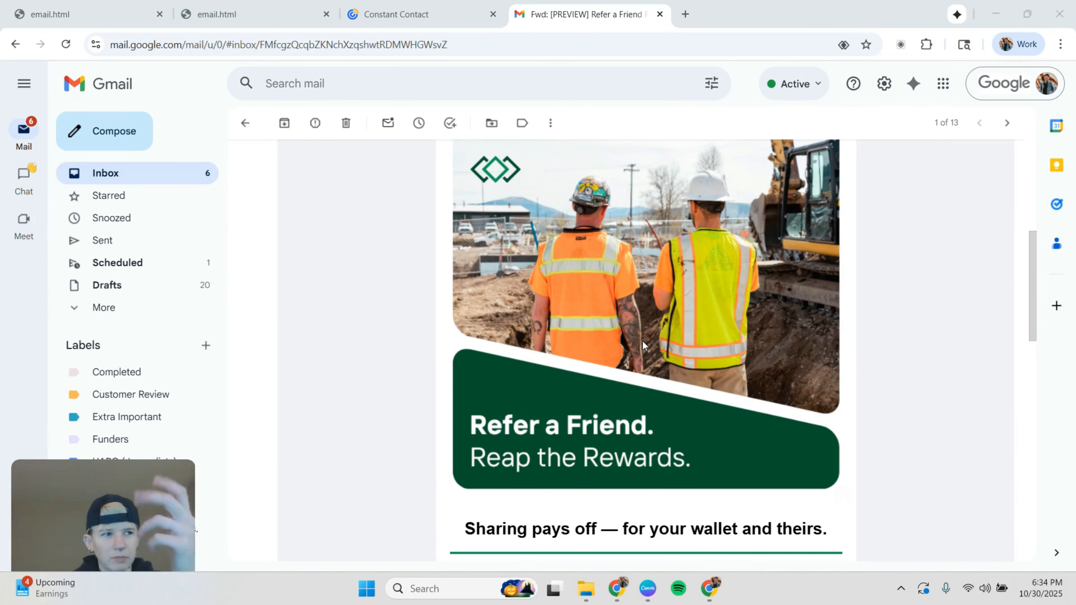
pyautogui.scroll(-5, 648, 352)
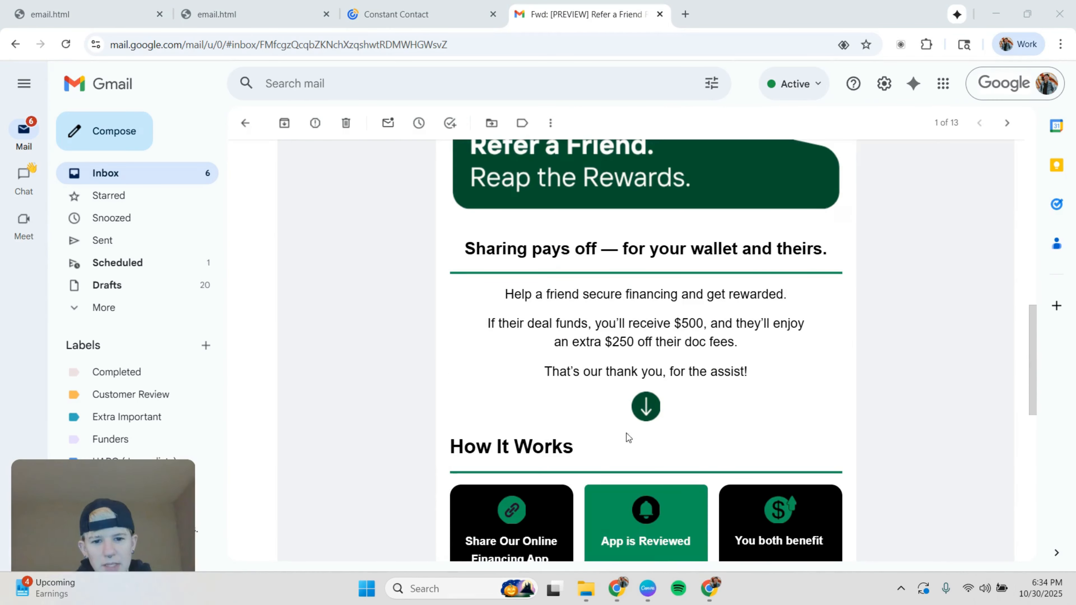
pyautogui.scroll(6, 644, 432)
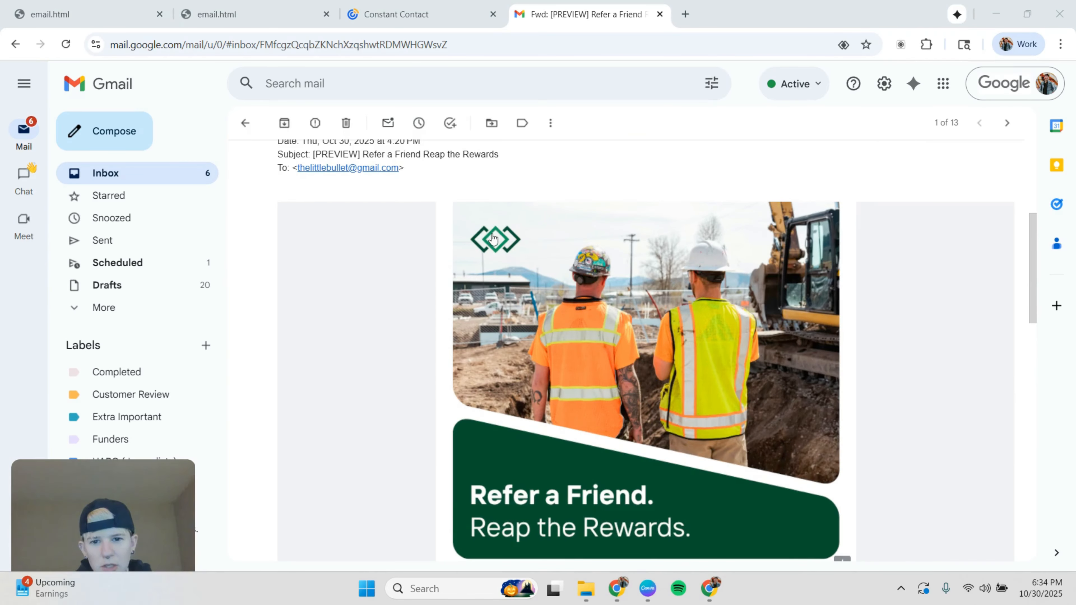
pyautogui.click(574, 319)
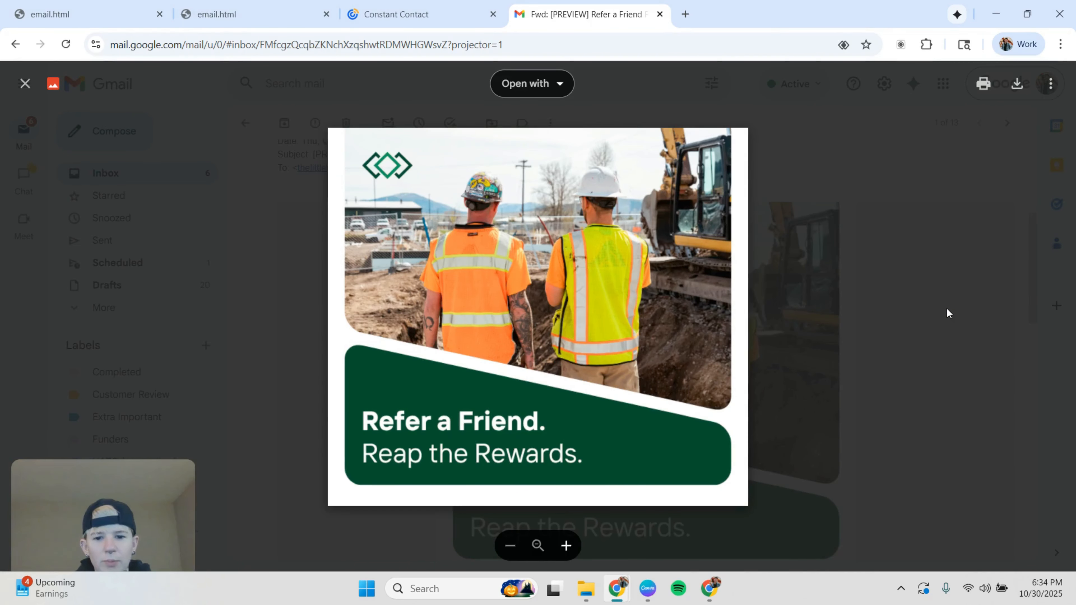
pyautogui.click(948, 313)
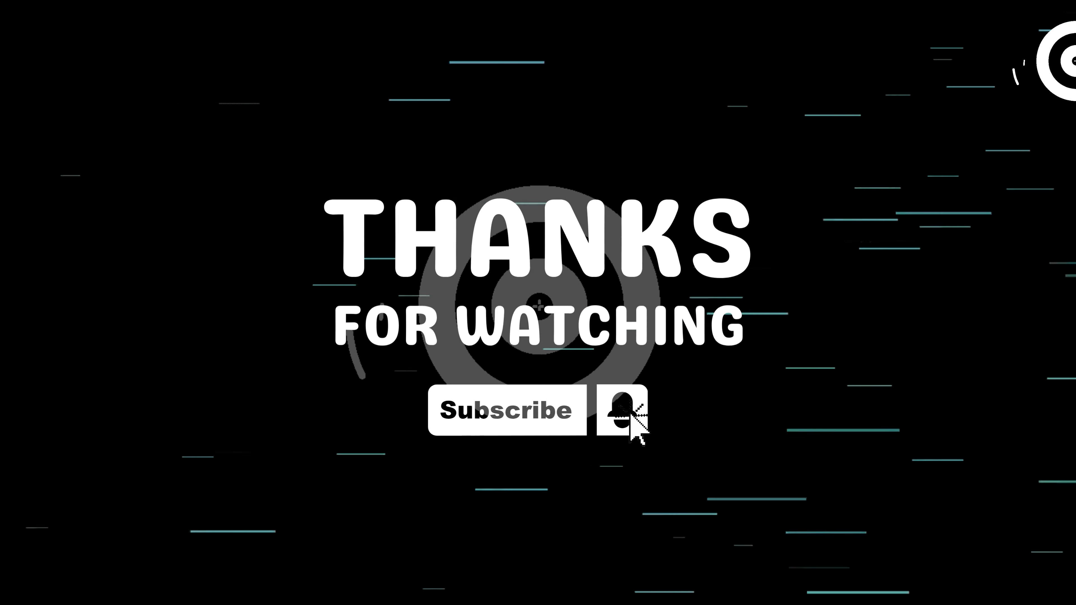